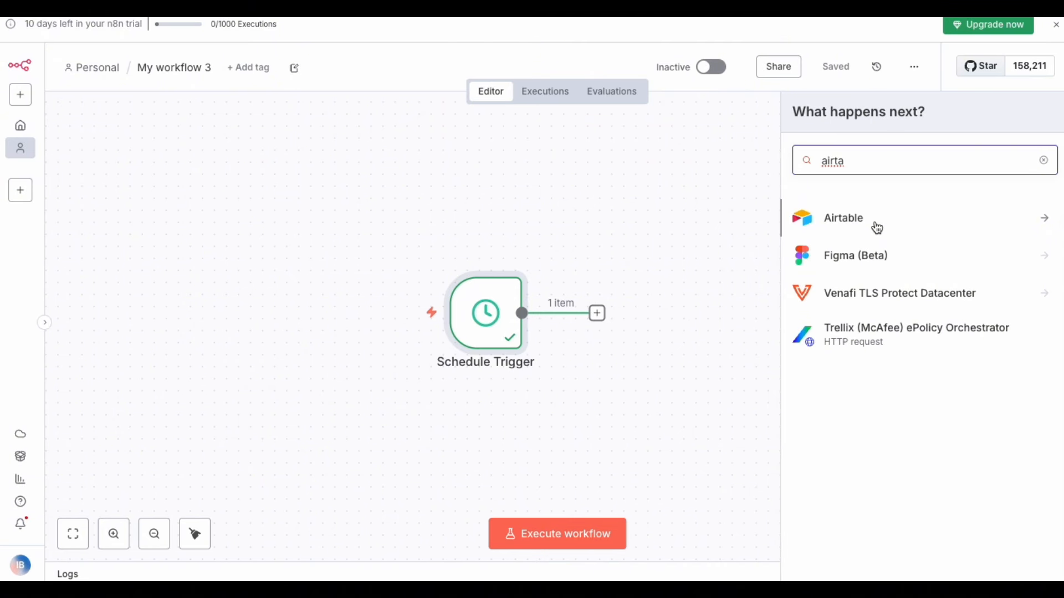
Step: Choose Airtable as the integration for the node following the Schedule Trigger
{"action": "left_click", "coordinate": [878, 227]}
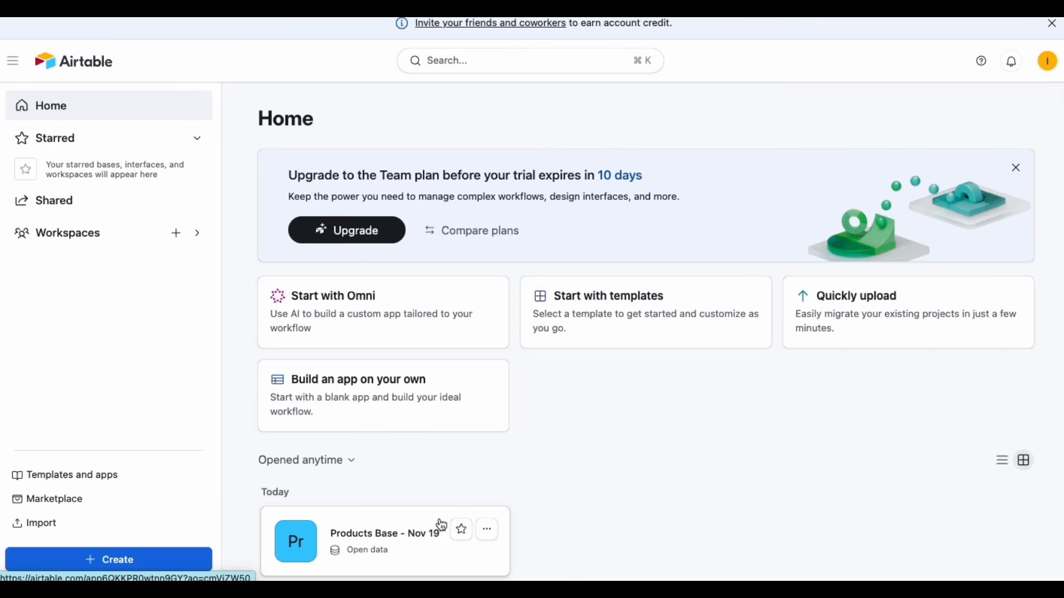
Step: Switch to Airtable, open the Products Base - Nov 19 base and examine the fields and records of its products table
{"action": "left_click", "coordinate": [390, 536]}
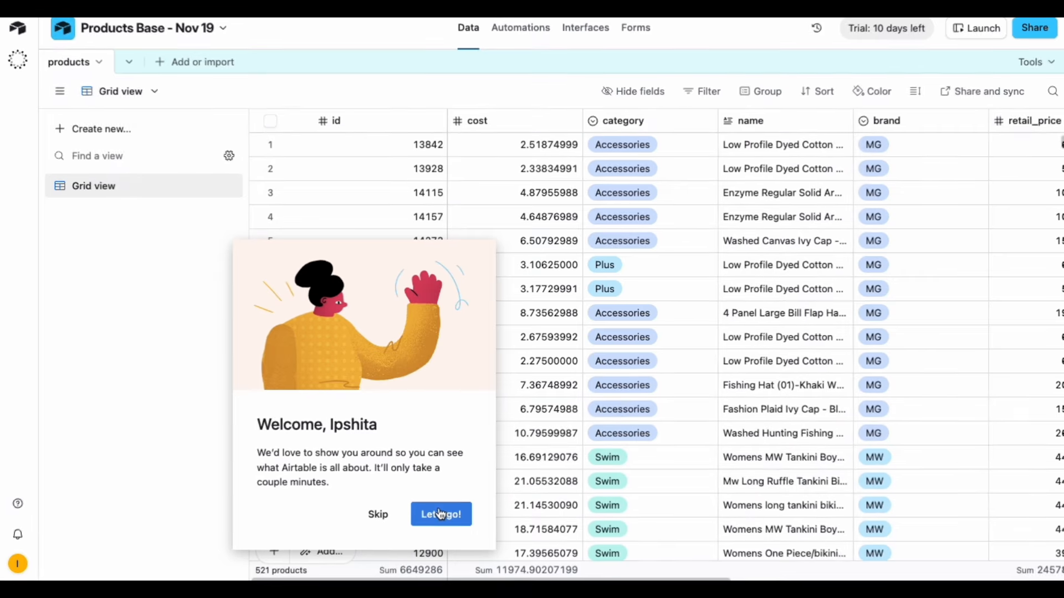
{"action": "left_click", "coordinate": [366, 514]}
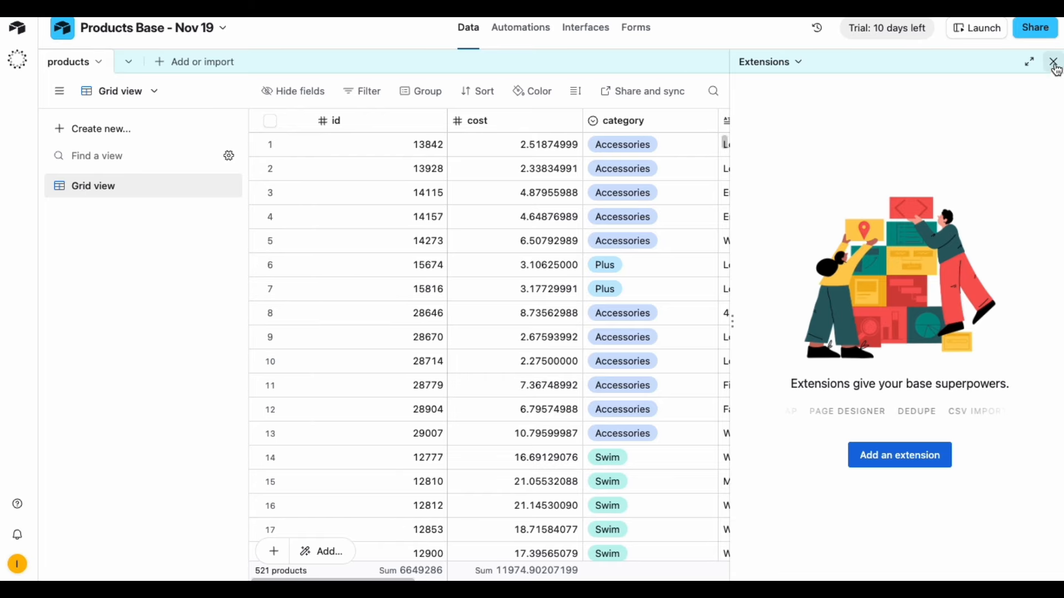
{"action": "left_click", "coordinate": [1053, 61]}
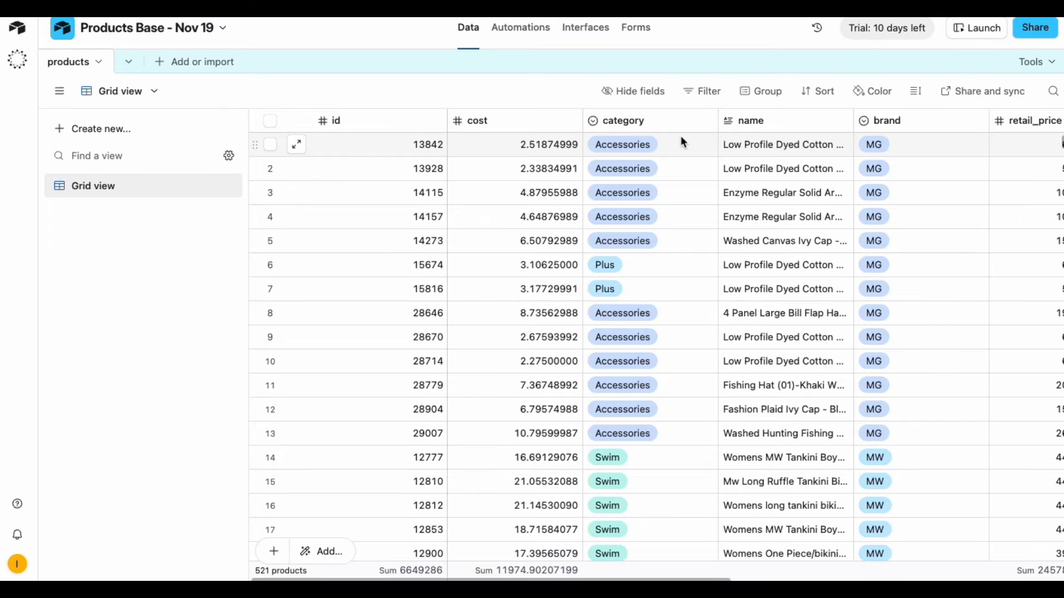
{"action": "scroll", "coordinate": [787, 132], "scroll_direction": "right", "scroll_amount": 5}
{"action": "scroll", "coordinate": [787, 132], "scroll_direction": "right", "scroll_amount": 5}
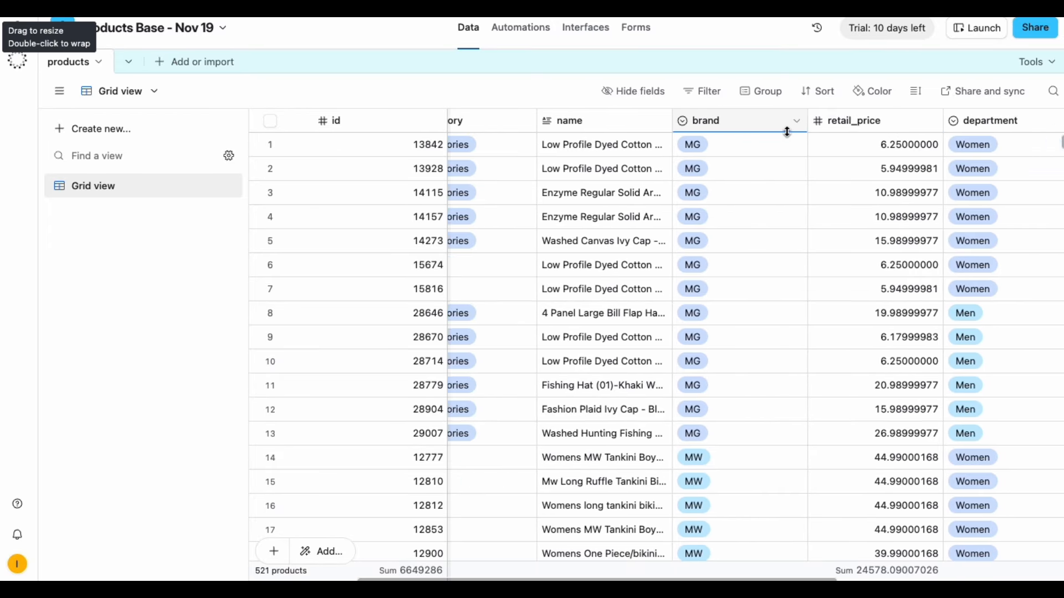
{"action": "scroll", "coordinate": [787, 132], "scroll_direction": "right", "scroll_amount": 3}
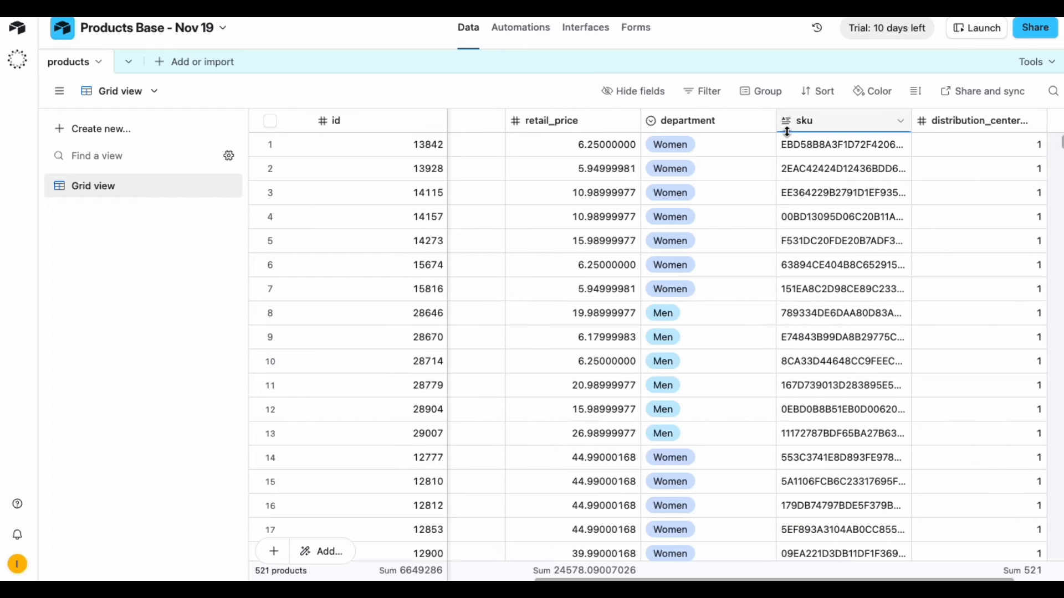
{"action": "scroll", "coordinate": [787, 132], "scroll_direction": "left", "scroll_amount": 8}
{"action": "scroll", "coordinate": [787, 132], "scroll_direction": "down", "scroll_amount": 1}
{"action": "scroll", "coordinate": [787, 132], "scroll_direction": "left", "scroll_amount": 2}
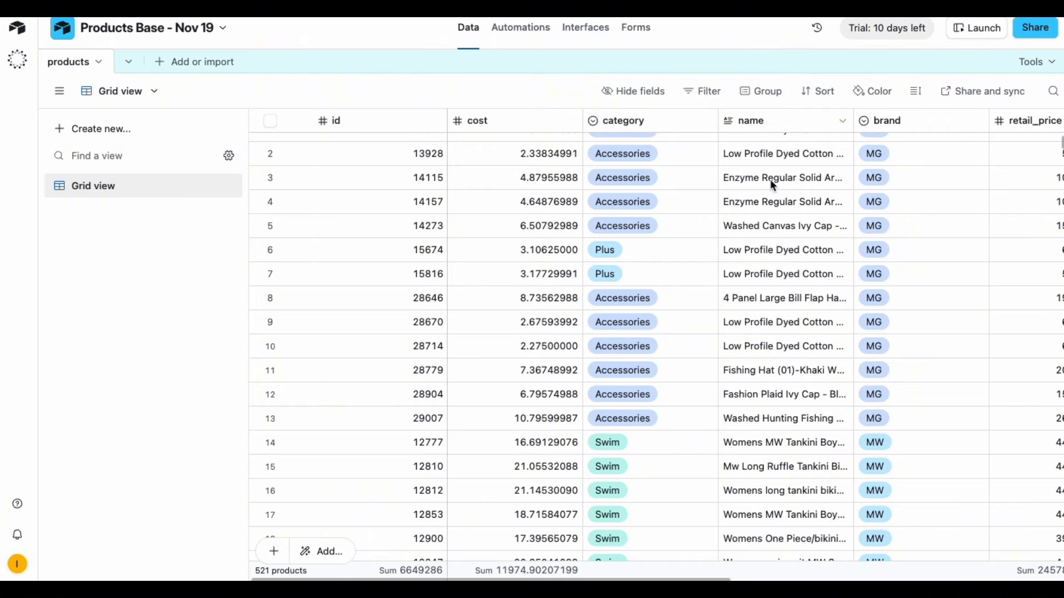
{"action": "scroll", "coordinate": [760, 264], "scroll_direction": "up", "scroll_amount": 1}
{"action": "scroll", "coordinate": [756, 271], "scroll_direction": "down", "scroll_amount": 5}
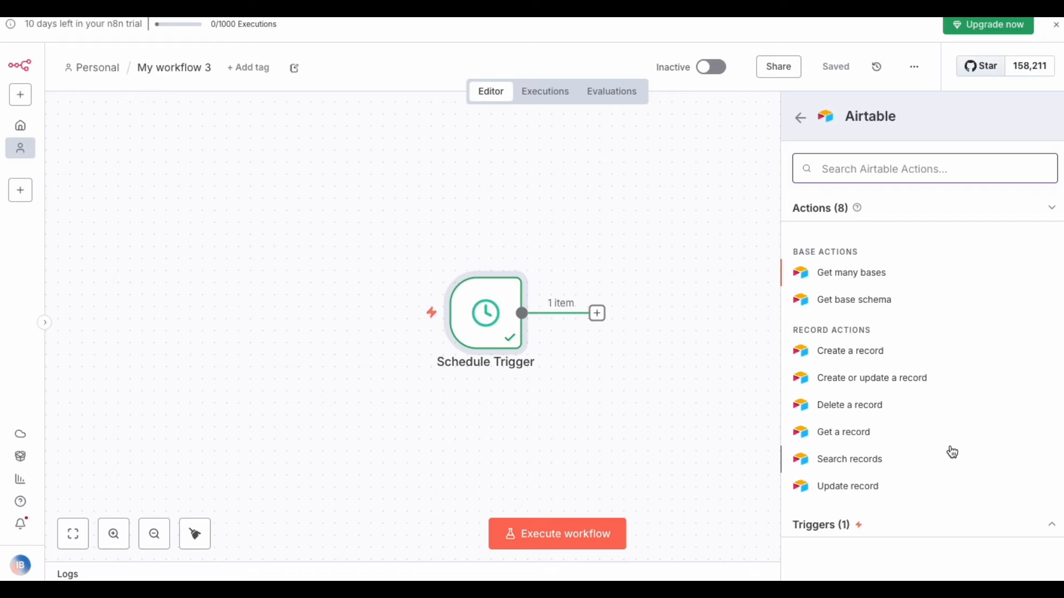
Step: Back in n8n, add the Airtable Search records action after the Schedule Trigger
{"action": "left_click", "coordinate": [940, 461]}
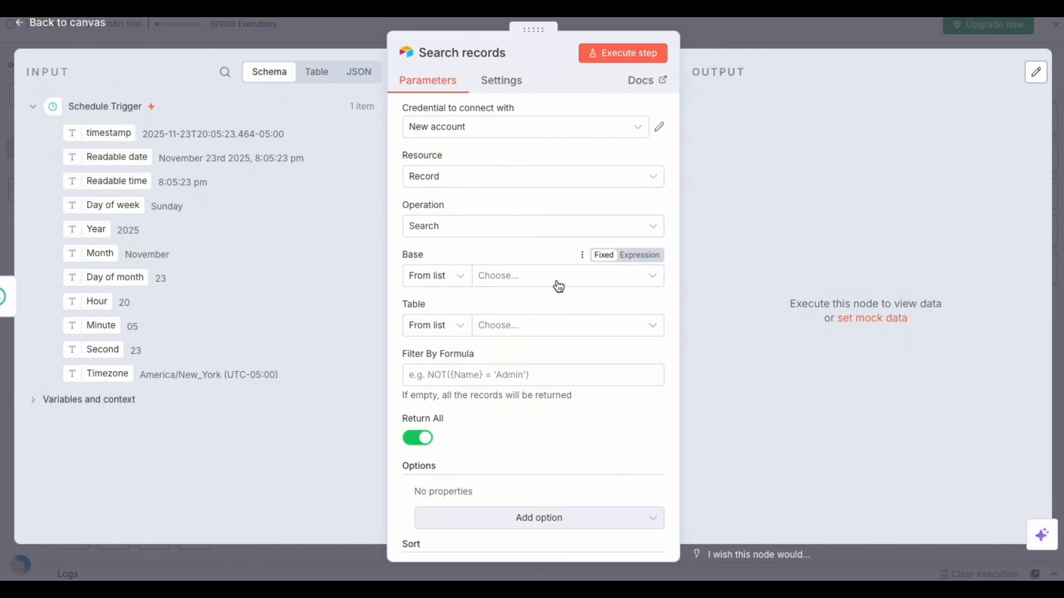
{"action": "left_click", "coordinate": [548, 127]}
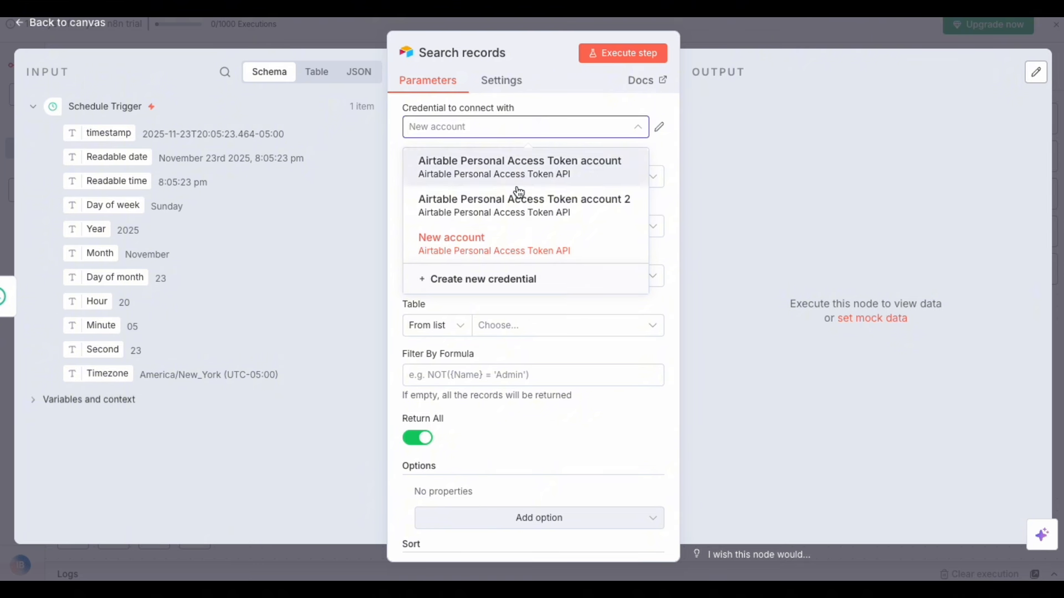
{"action": "left_click", "coordinate": [514, 279]}
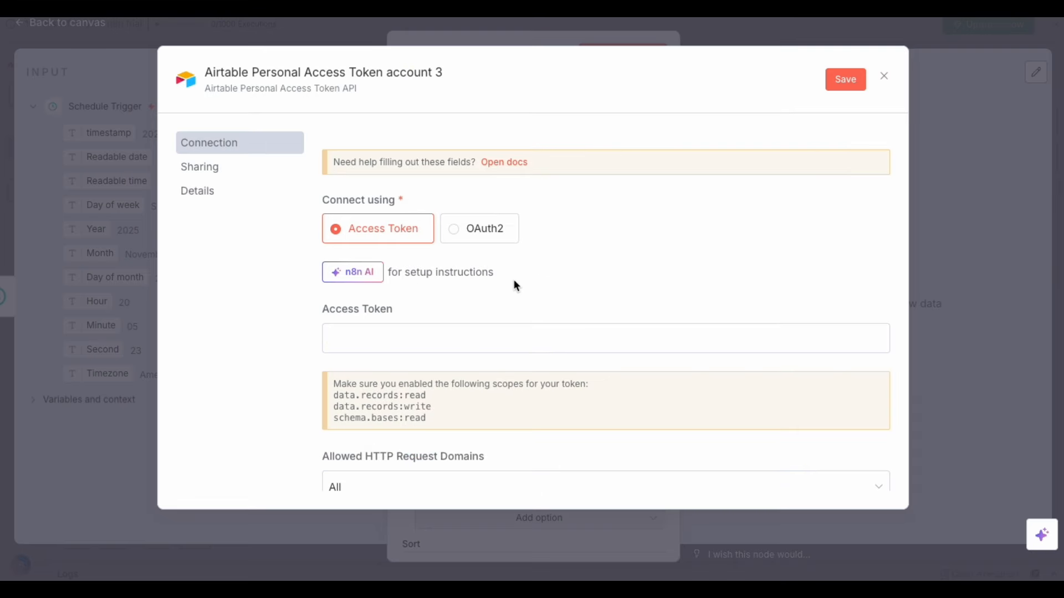
{"action": "left_click", "coordinate": [474, 336]}
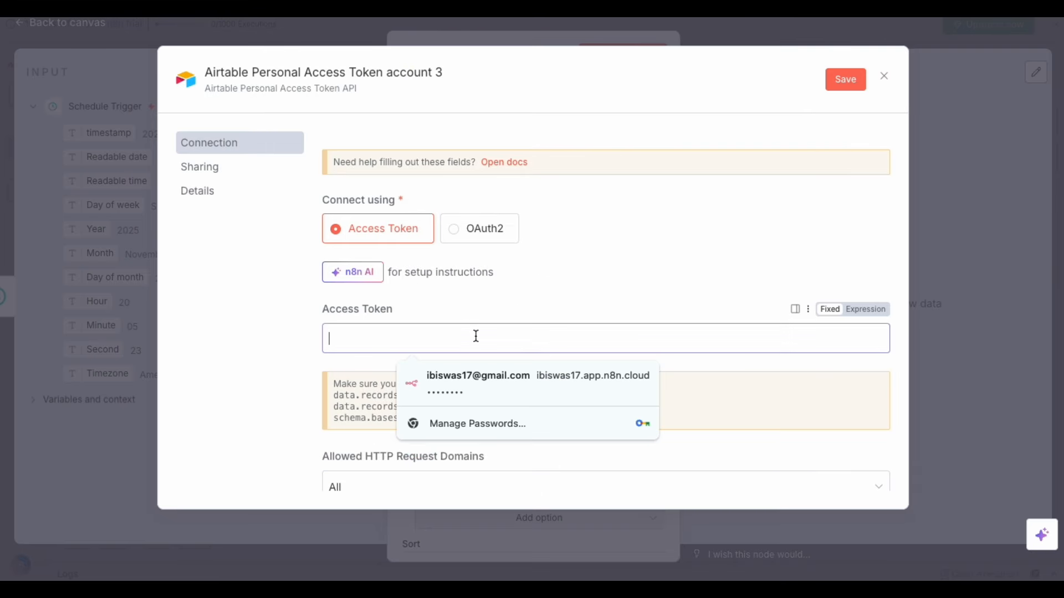
{"action": "left_click", "coordinate": [598, 110]}
{"action": "left_click", "coordinate": [886, 78]}
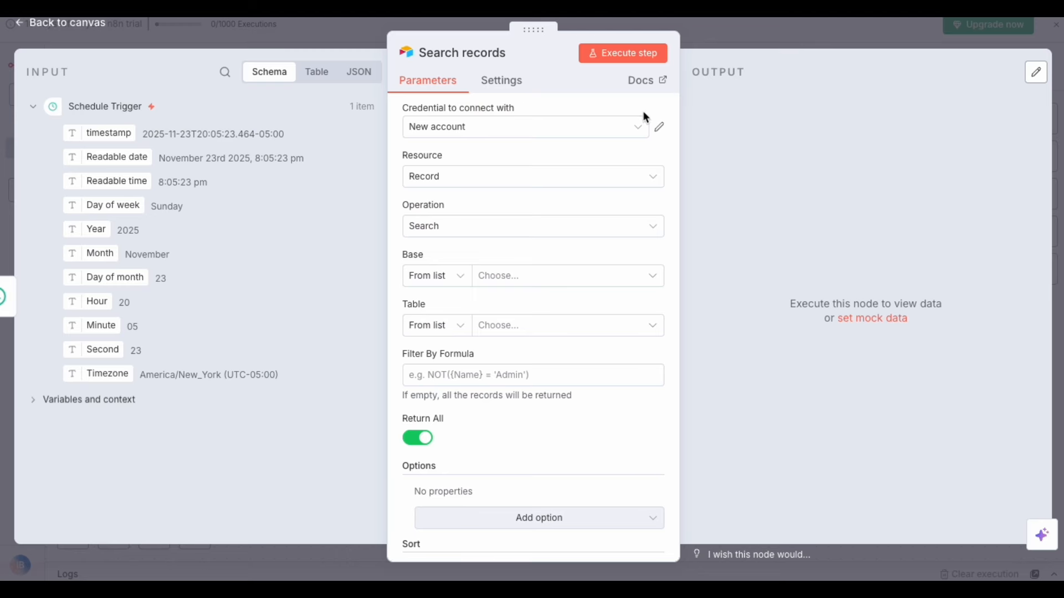
Step: Set the Search records node to the Airtable Personal Access Token account, Products Base - Nov 19 and the products table, and execute it
{"action": "left_click", "coordinate": [578, 127]}
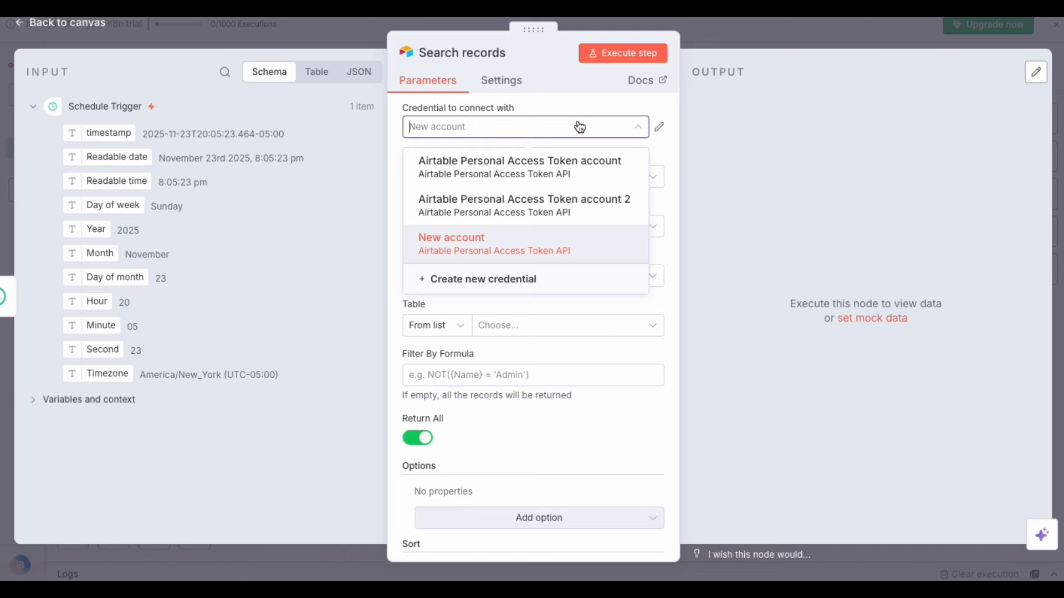
{"action": "left_click", "coordinate": [542, 180]}
{"action": "left_click", "coordinate": [508, 284]}
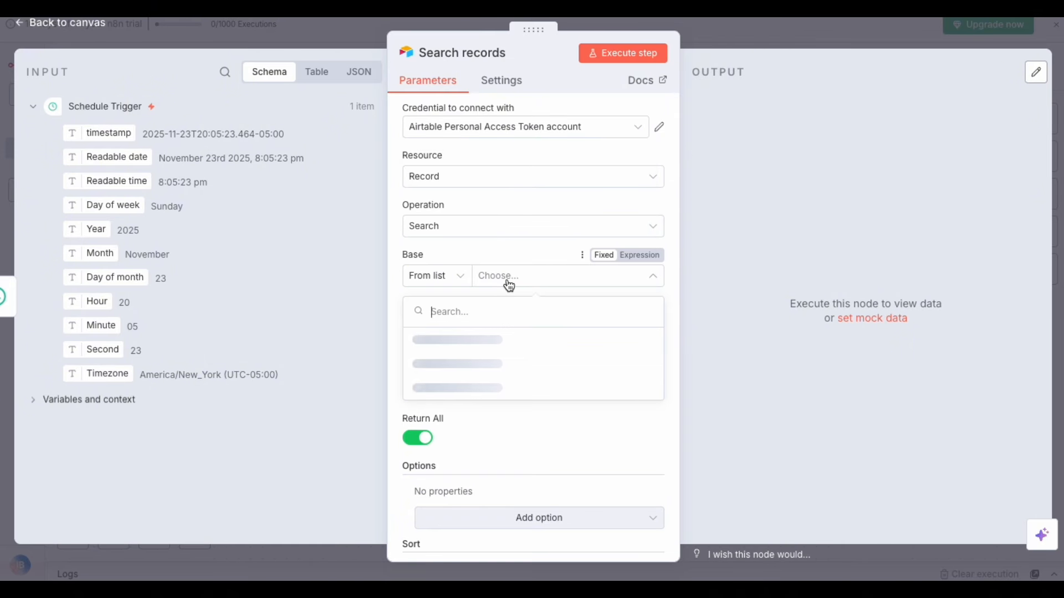
{"action": "left_click", "coordinate": [487, 385]}
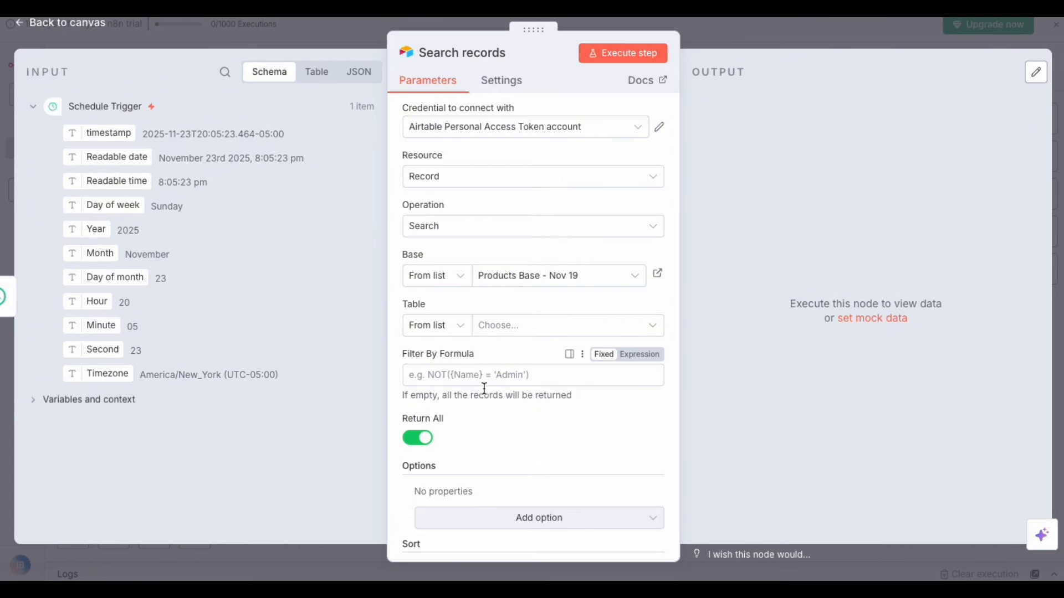
{"action": "left_click", "coordinate": [511, 332]}
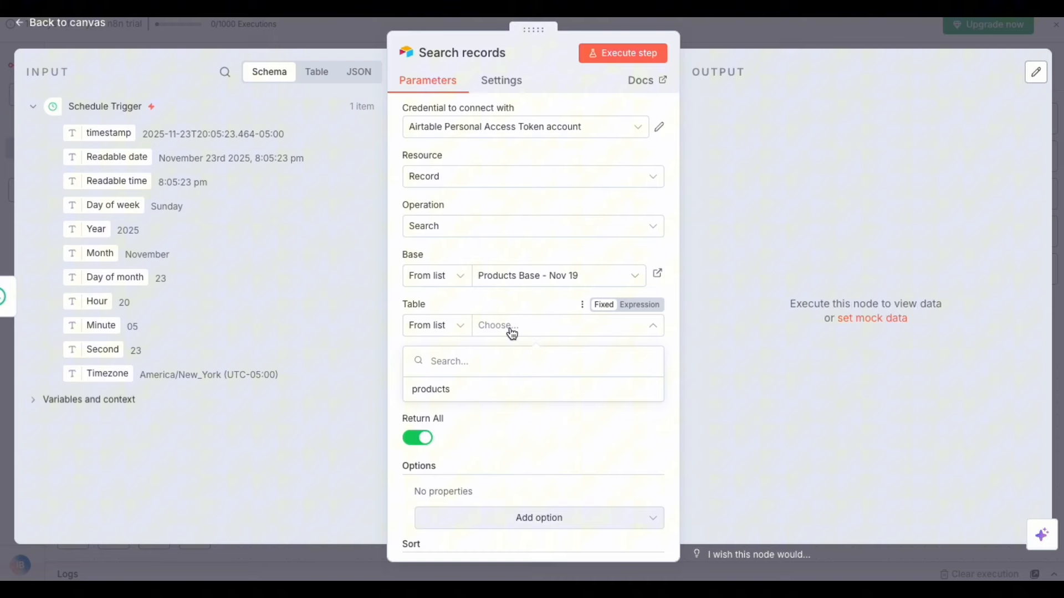
{"action": "left_click", "coordinate": [444, 389]}
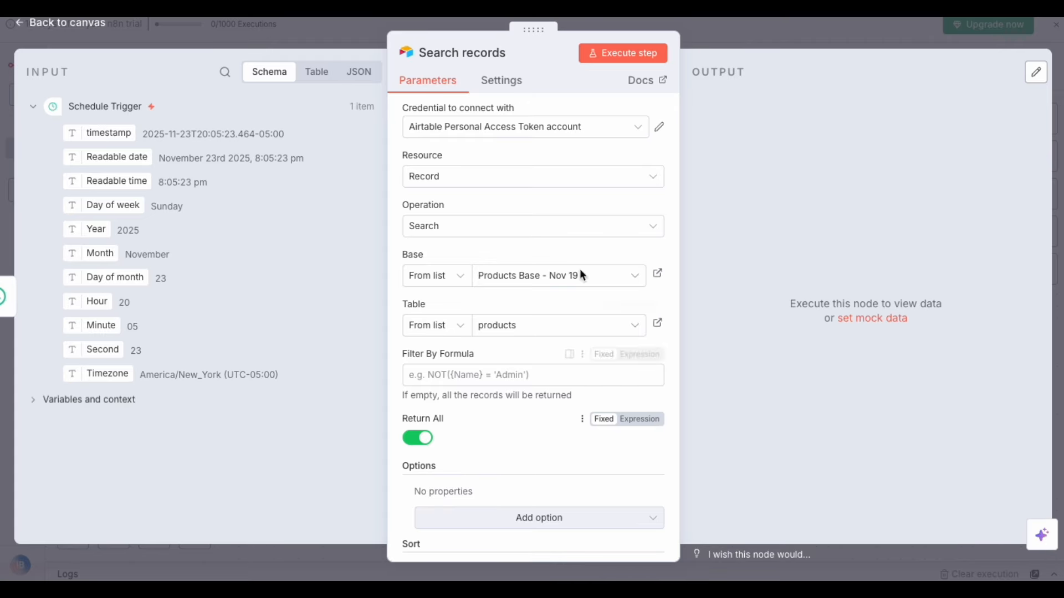
{"action": "left_click", "coordinate": [658, 60]}
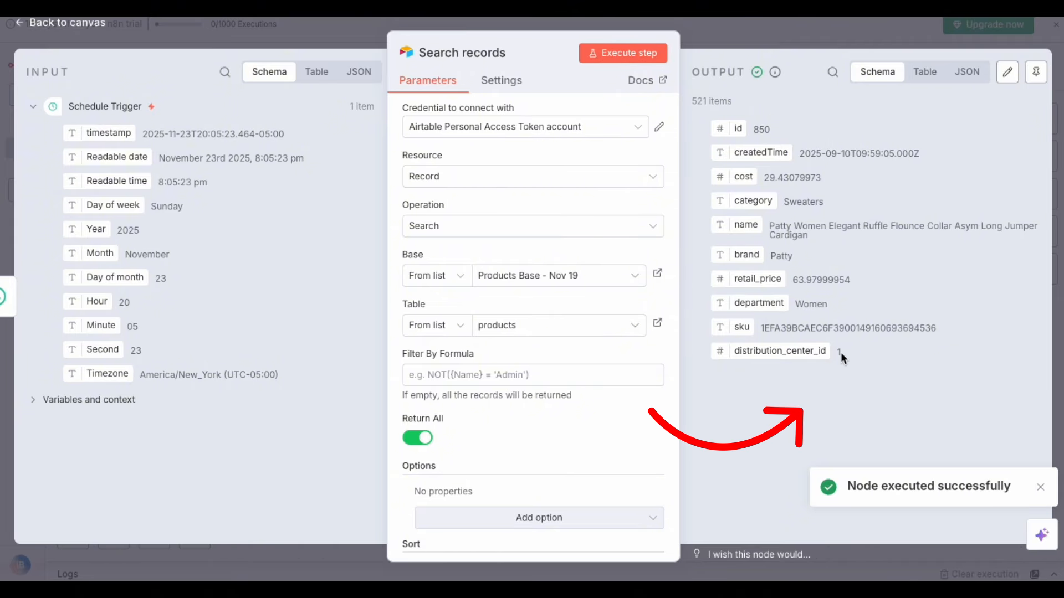
{"action": "left_click", "coordinate": [779, 35]}
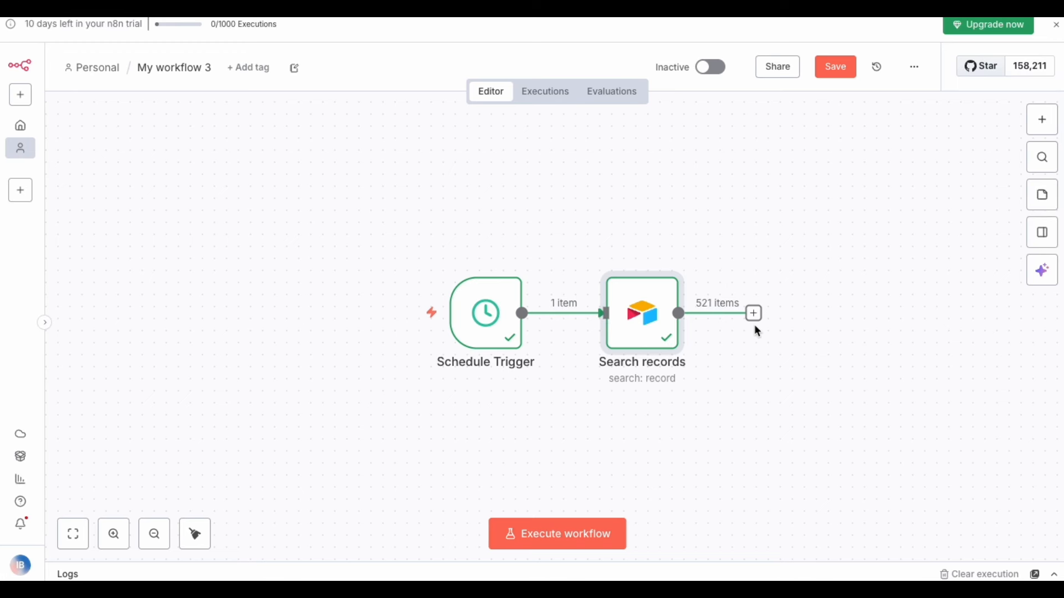
Step: Add a Code in JavaScript node after the Search records node
{"action": "left_click", "coordinate": [753, 314]}
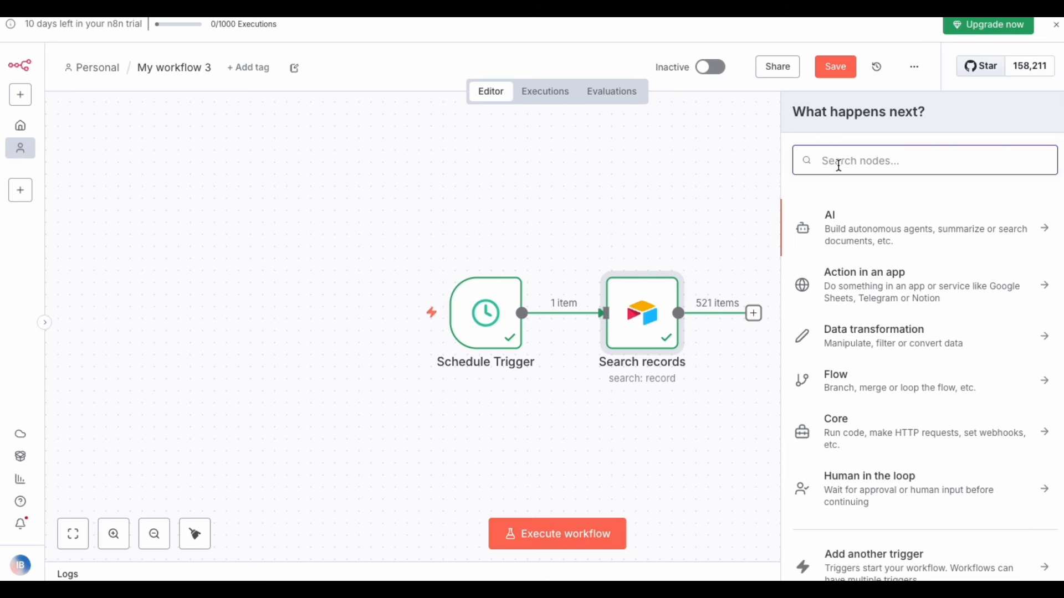
{"action": "type", "text": "code"}
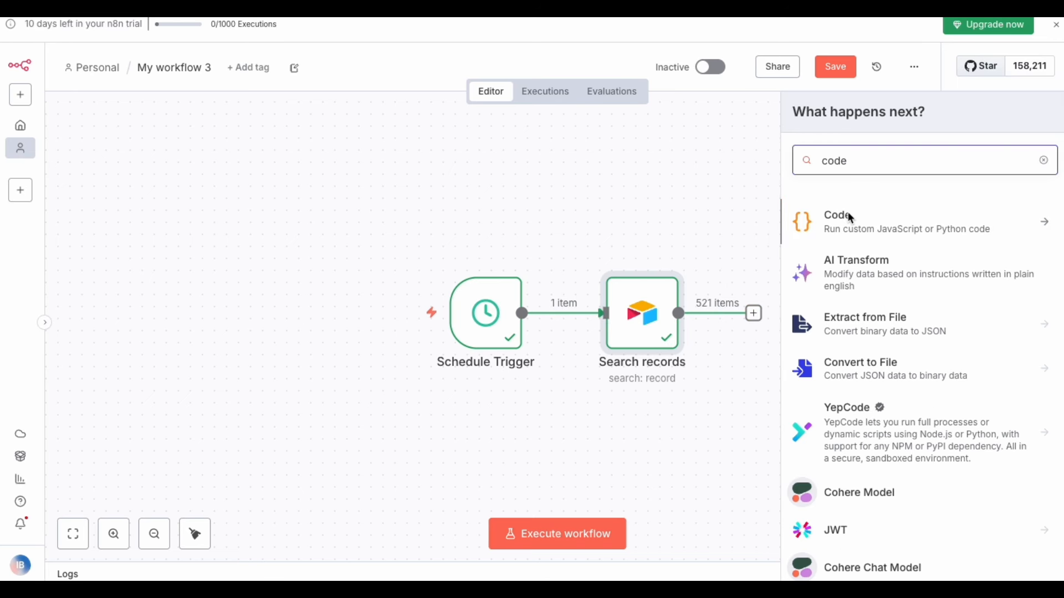
{"action": "left_click", "coordinate": [850, 218]}
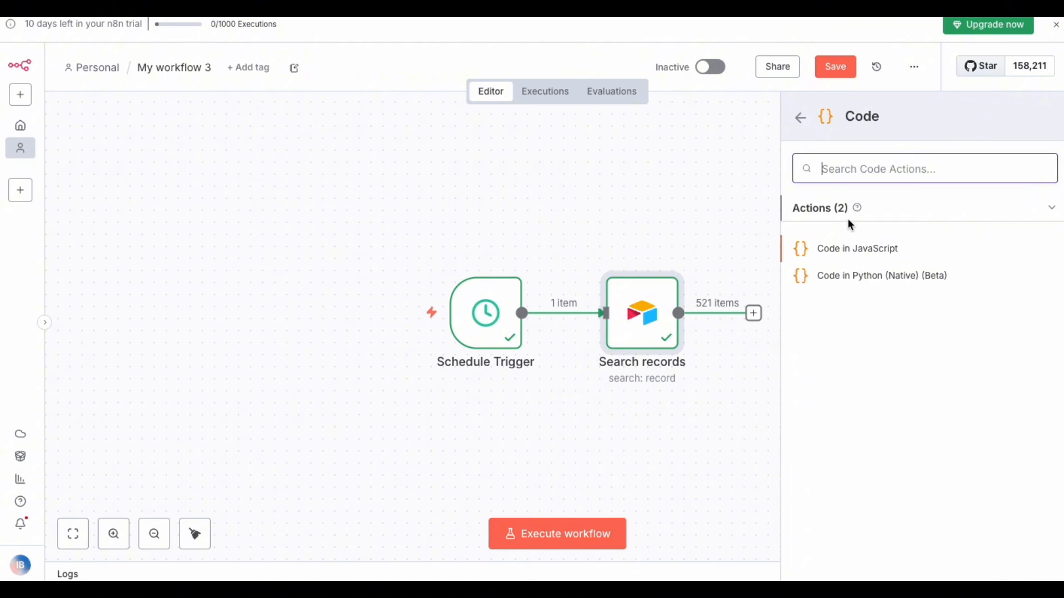
{"action": "left_click", "coordinate": [862, 254]}
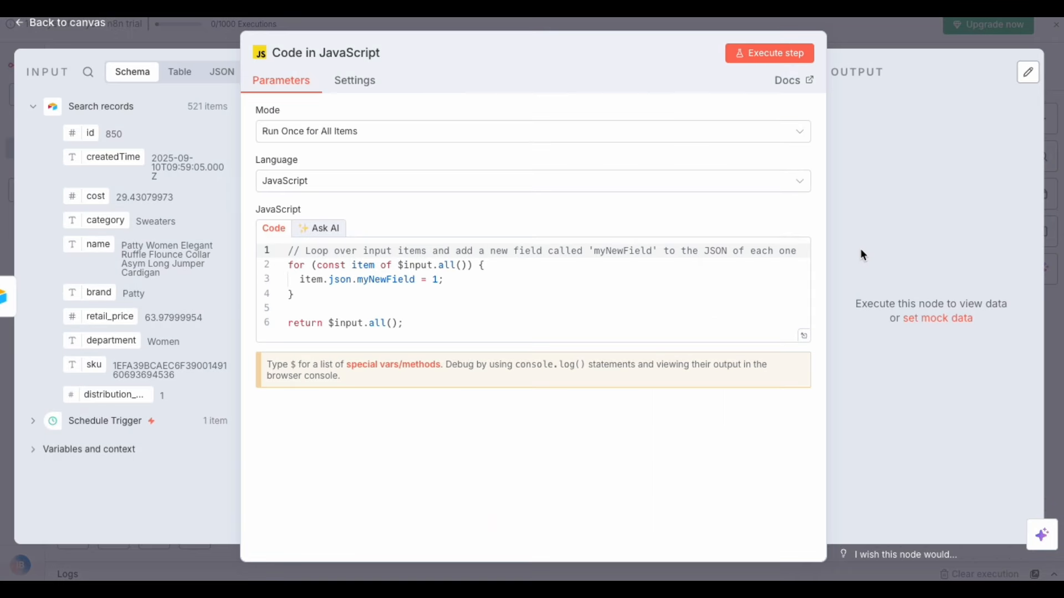
Step: Replace the default JavaScript with code mapping all Airtable records into cleanedData with a profit_margin field, returned as one item under records
{"action": "left_click", "coordinate": [310, 278]}
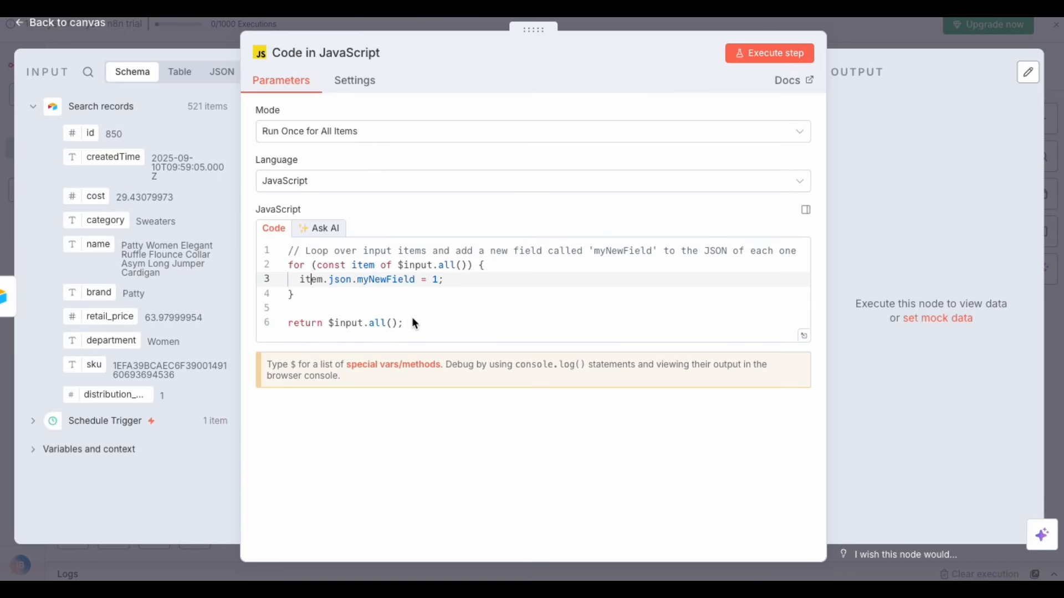
{"action": "left_click_drag", "start_coordinate": [412, 320], "coordinate": [280, 256]}
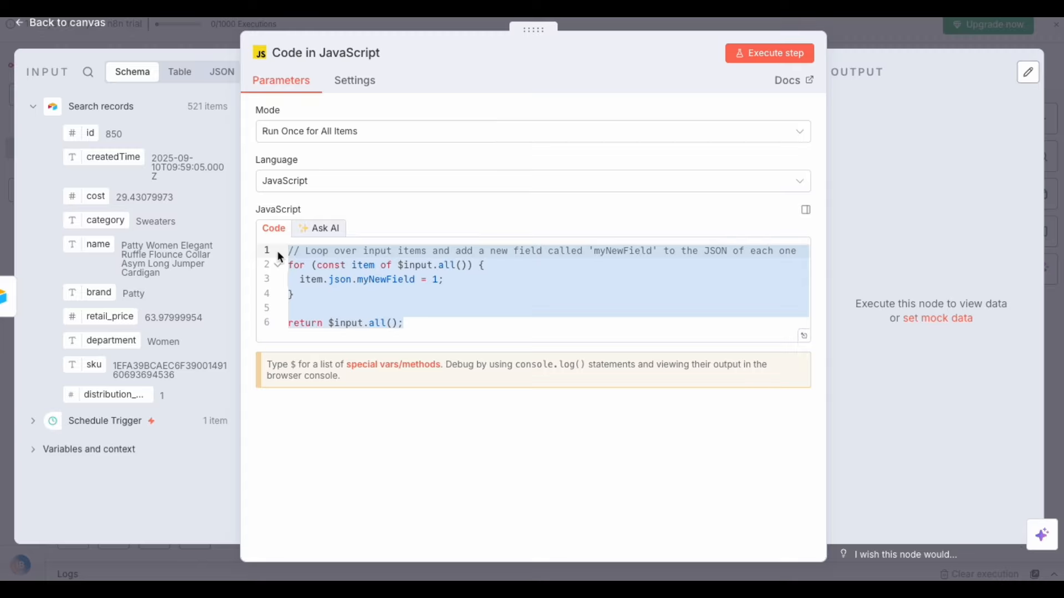
{"action": "key", "text": "BackSpace"}
{"action": "type", "text": "// Process all airtable records in clean JSON array const cleanedData = $input.all().map(item=> {   const record =item.json;    return{     id:record.id,     cost:parseFloat(record.cost),     category:record.category,     name:record.name,     brand:record.brand,     retail_price:parseFloat(record.retail_price),     profit_margin:parseFloat(record.retail_price) - parseFloat(record.cost),     department:record.sku,     distribution_center_id:record.distribution_center_id   }; });  //Return a single item with array inside 'records' return[   {     json:{       records:cleanedData     }   } ];"}
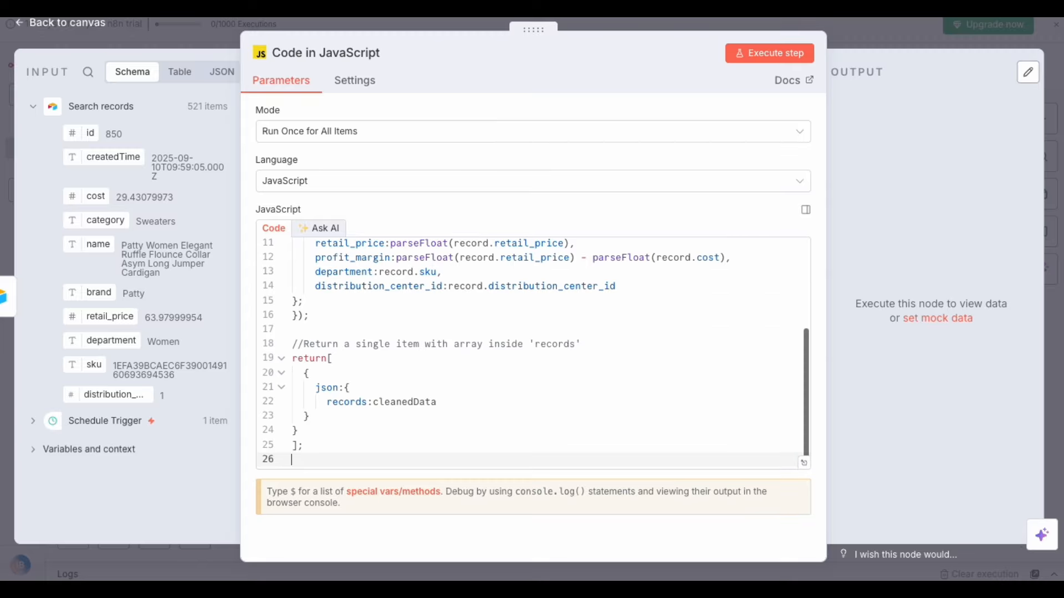
Step: Review the record mapping and return block of the script, and execute the Code in JavaScript node
{"action": "scroll", "coordinate": [346, 311], "scroll_direction": "up", "scroll_amount": 5}
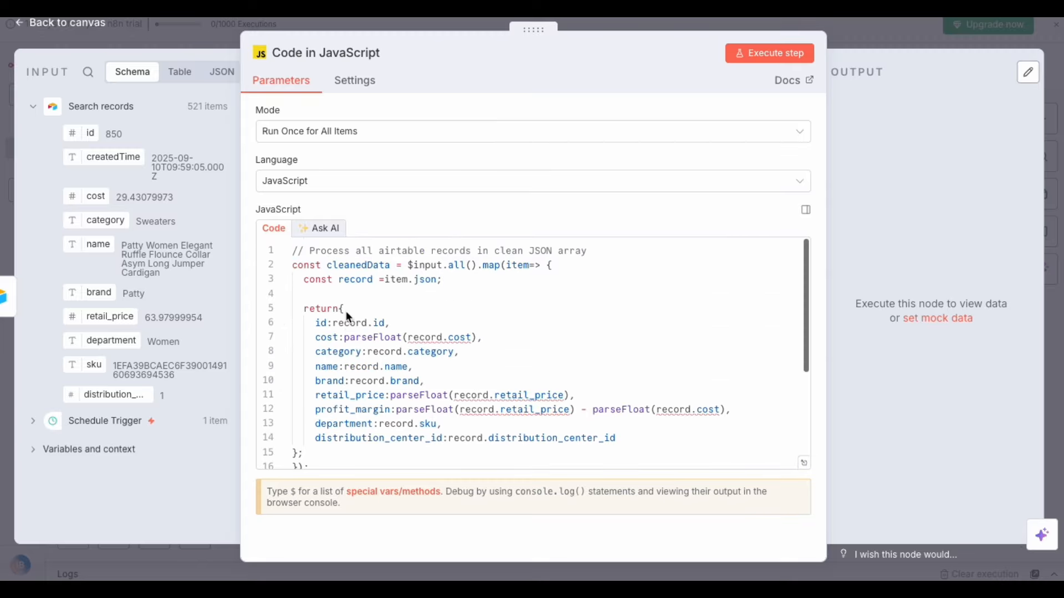
{"action": "left_click", "coordinate": [397, 249]}
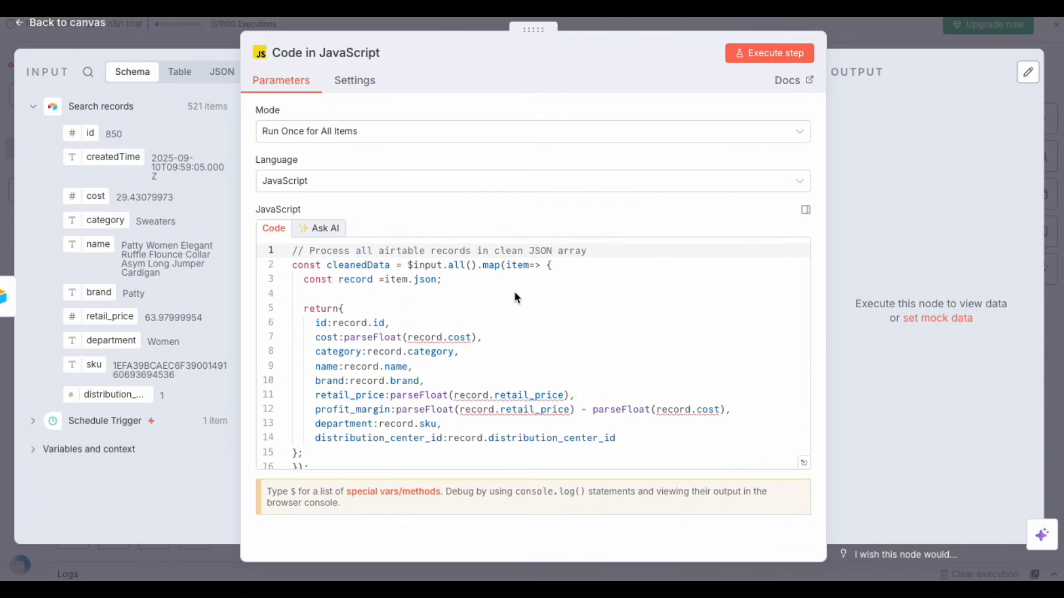
{"action": "scroll", "coordinate": [487, 372], "scroll_direction": "down", "scroll_amount": 1}
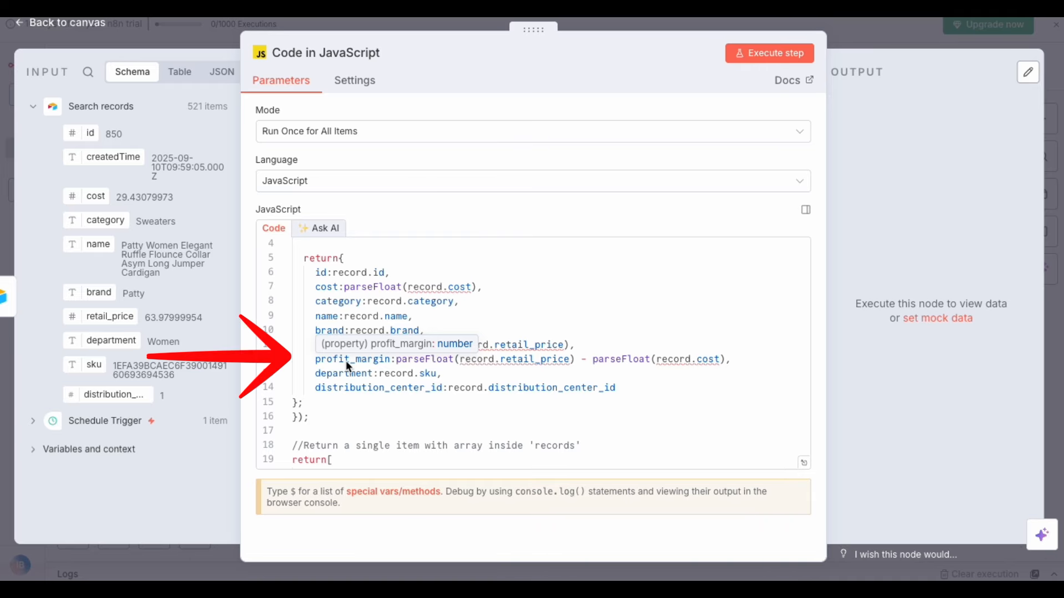
{"action": "left_click", "coordinate": [385, 418]}
{"action": "scroll", "coordinate": [386, 417], "scroll_direction": "down", "scroll_amount": 3}
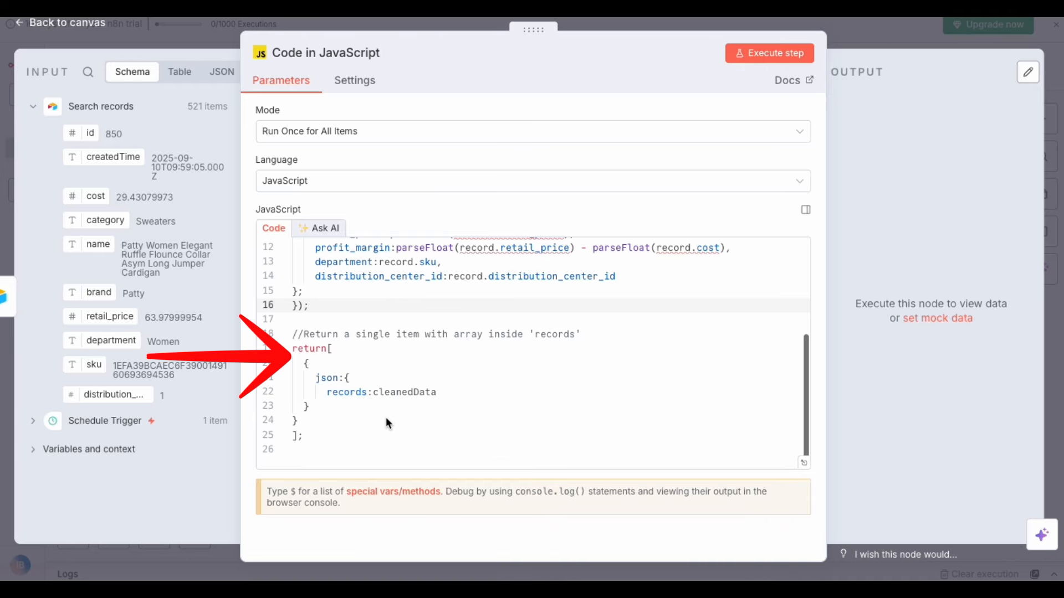
{"action": "scroll", "coordinate": [385, 417], "scroll_direction": "up", "scroll_amount": 5}
{"action": "left_click", "coordinate": [746, 55]}
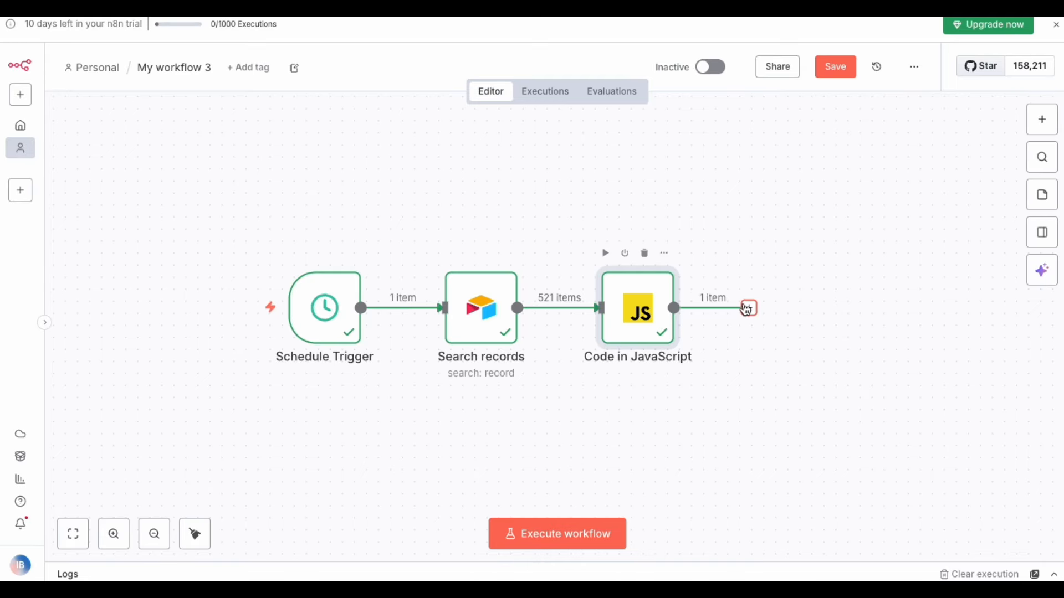
Step: Add an AI Agent node after the Code in JavaScript node
{"action": "left_click", "coordinate": [748, 309]}
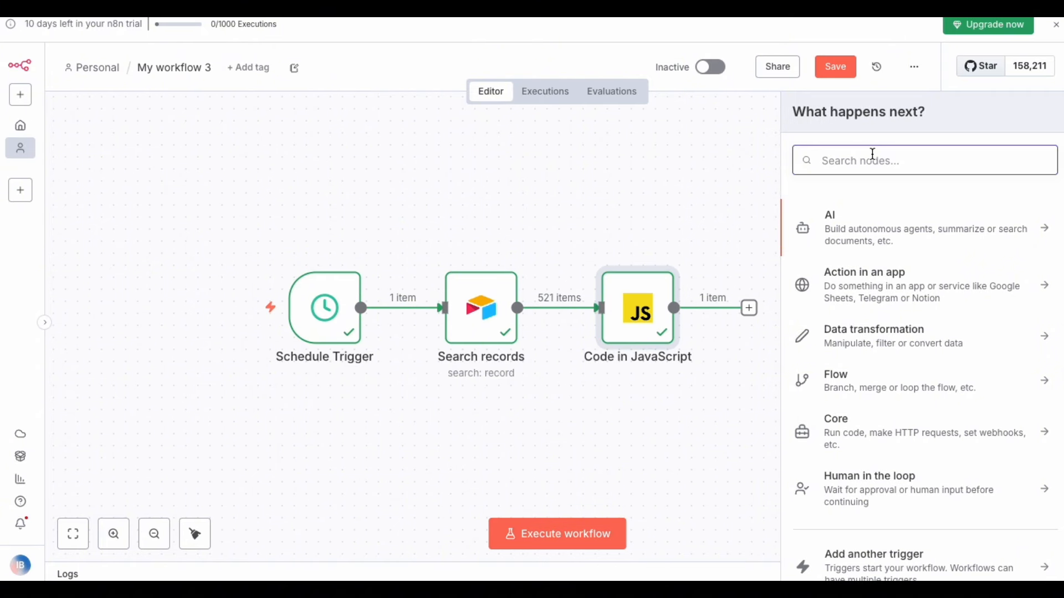
{"action": "type", "text": "ai"}
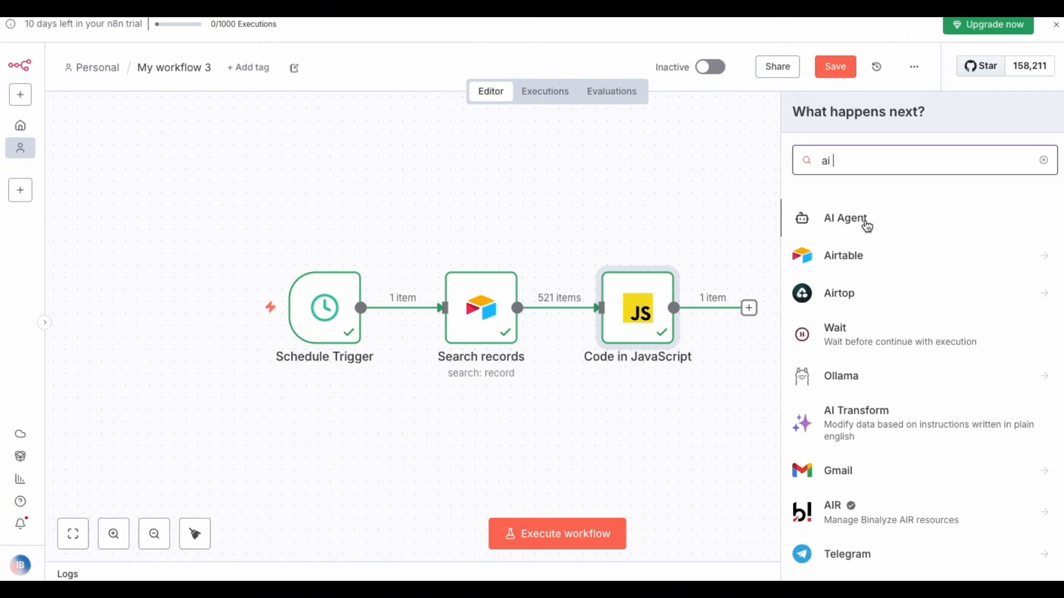
{"action": "left_click", "coordinate": [863, 221]}
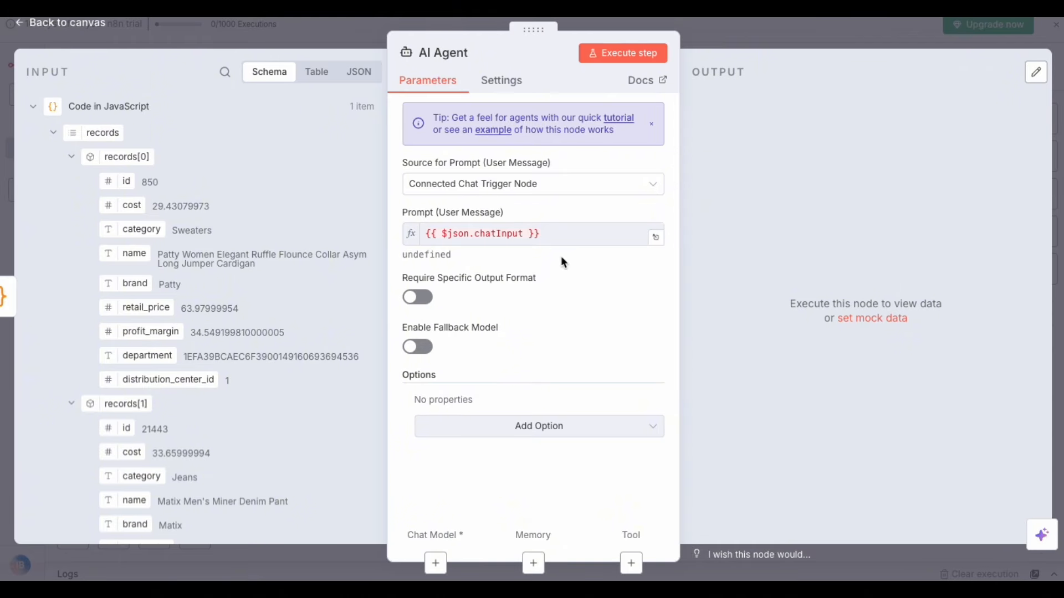
Step: Set the AI Agent's prompt source to Define below and enter a product data analyst prompt that lists every product through a $json.records.map expression
{"action": "left_click", "coordinate": [532, 184]}
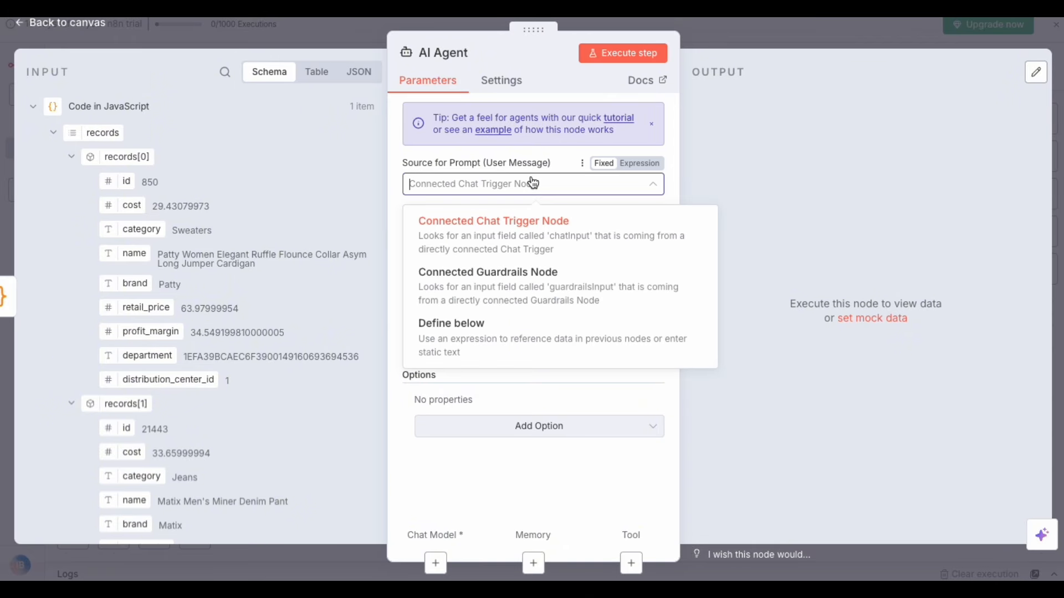
{"action": "left_click", "coordinate": [510, 330]}
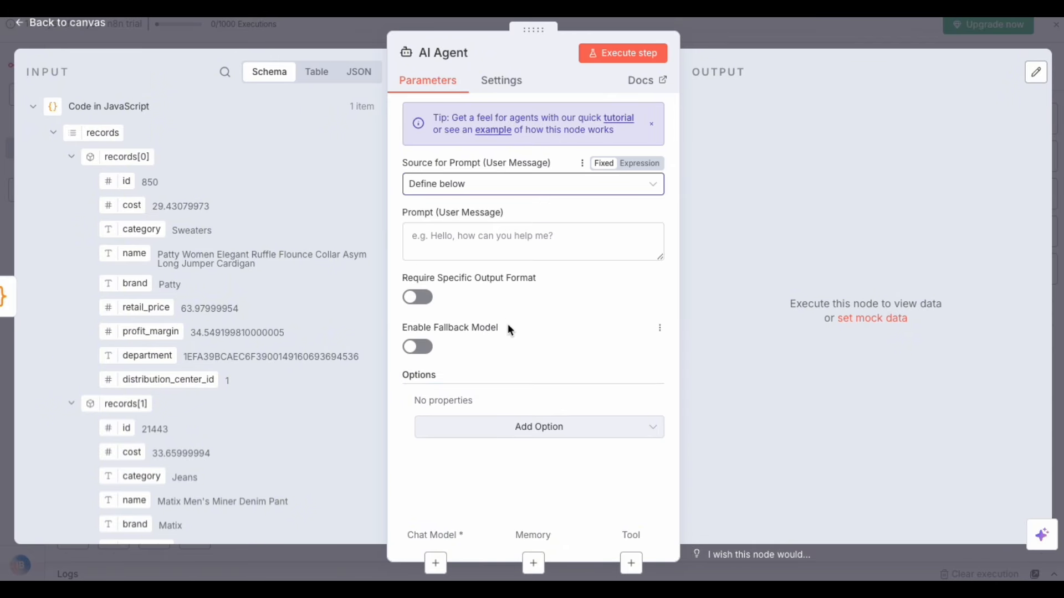
{"action": "left_click", "coordinate": [443, 237]}
{"action": "key", "text": "ctrl+v"}
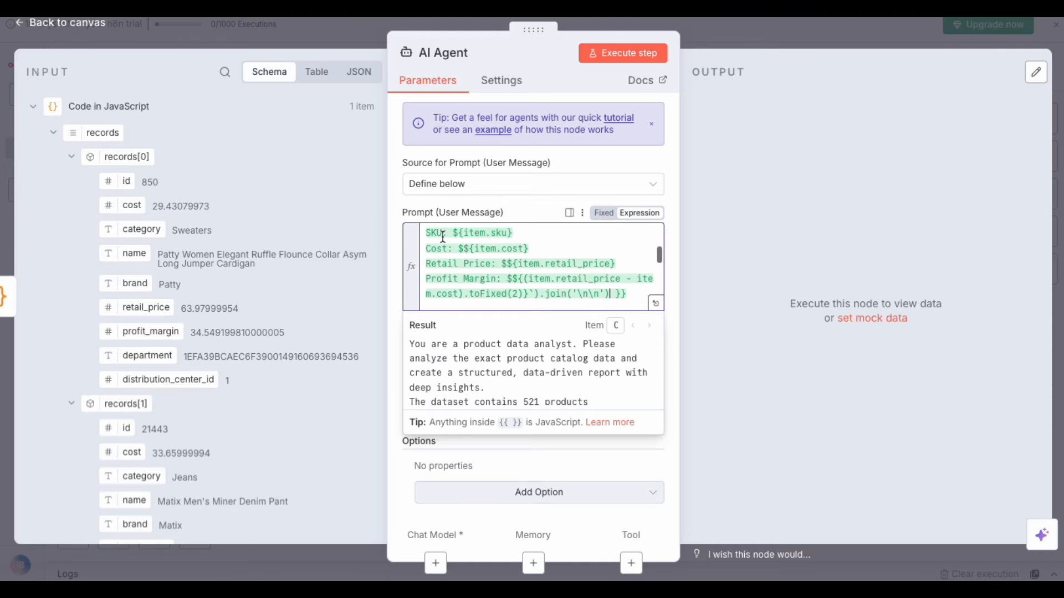
Step: Review the AI Agent prompt's product mapping, report instructions and rendered result, and return to the workflow canvas
{"action": "scroll", "coordinate": [477, 362], "scroll_direction": "down", "scroll_amount": 1}
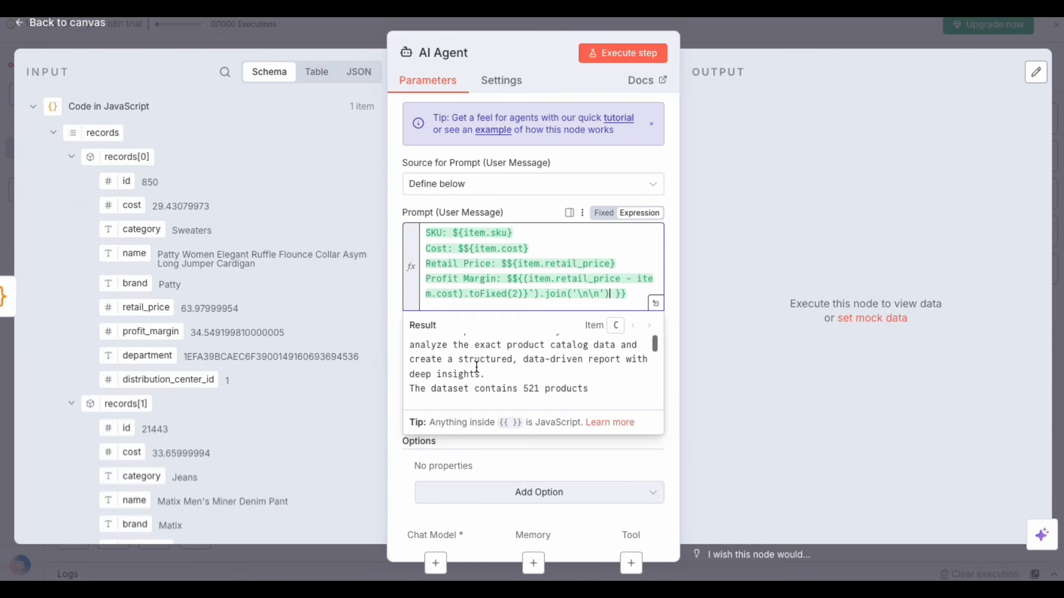
{"action": "scroll", "coordinate": [477, 363], "scroll_direction": "up", "scroll_amount": 1}
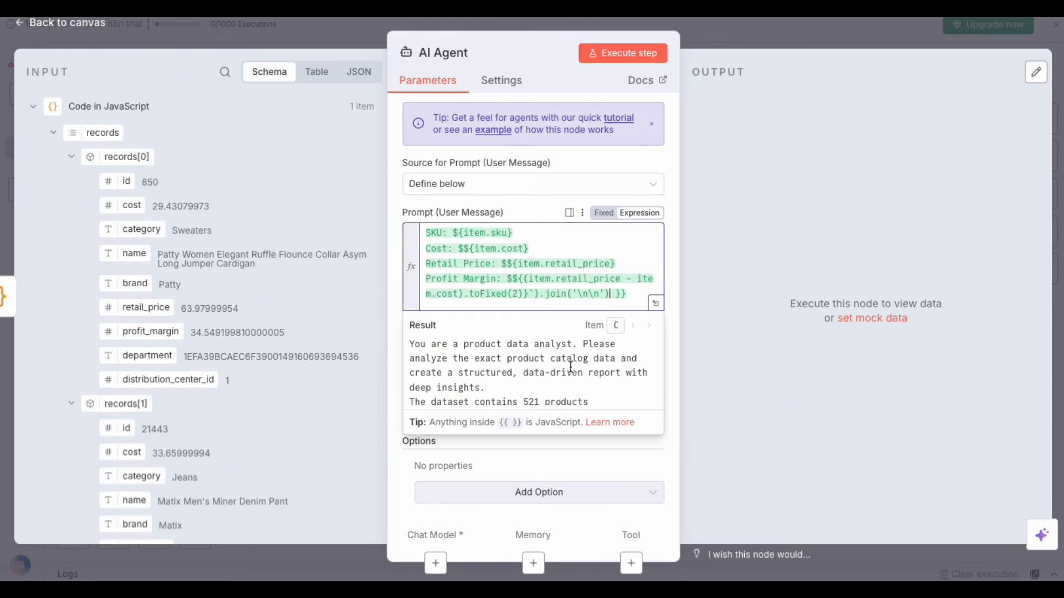
{"action": "scroll", "coordinate": [602, 377], "scroll_direction": "down", "scroll_amount": 3}
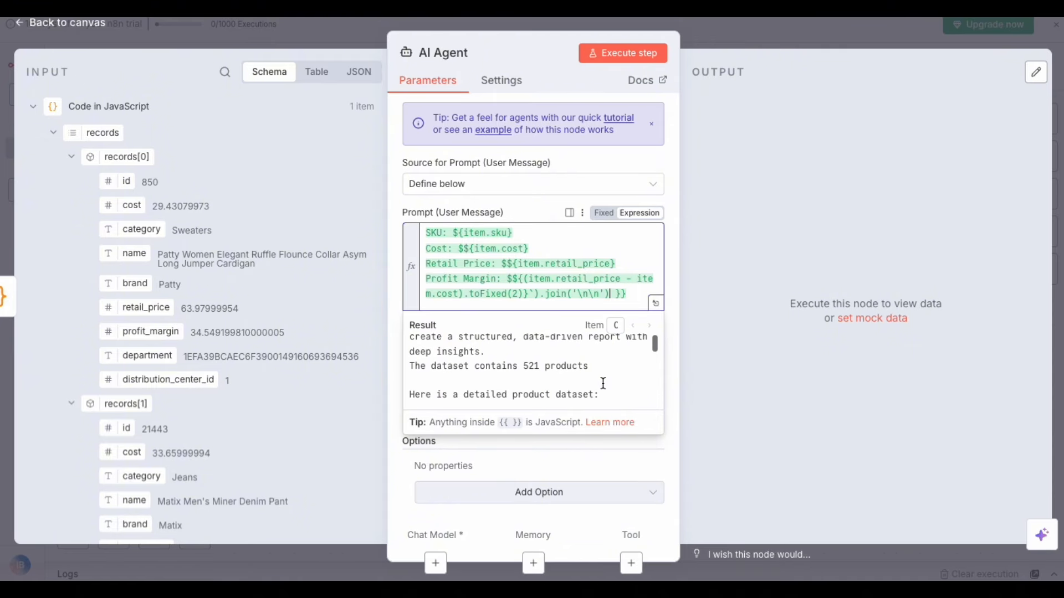
{"action": "scroll", "coordinate": [603, 383], "scroll_direction": "down", "scroll_amount": 2}
{"action": "scroll", "coordinate": [603, 383], "scroll_direction": "down", "scroll_amount": 2}
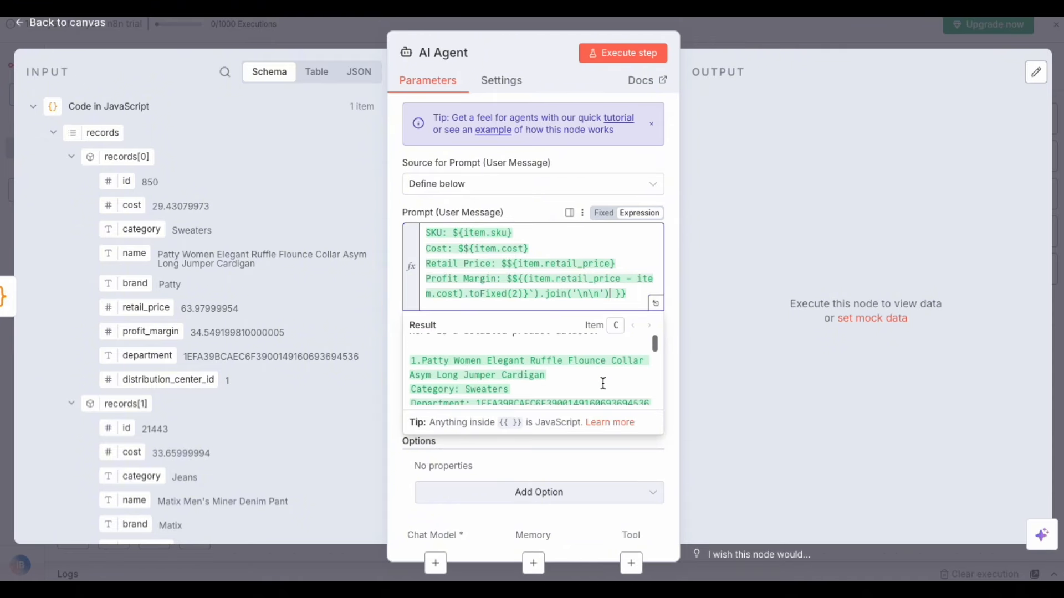
{"action": "scroll", "coordinate": [603, 384], "scroll_direction": "up", "scroll_amount": 1}
{"action": "scroll", "coordinate": [603, 383], "scroll_direction": "down", "scroll_amount": 5}
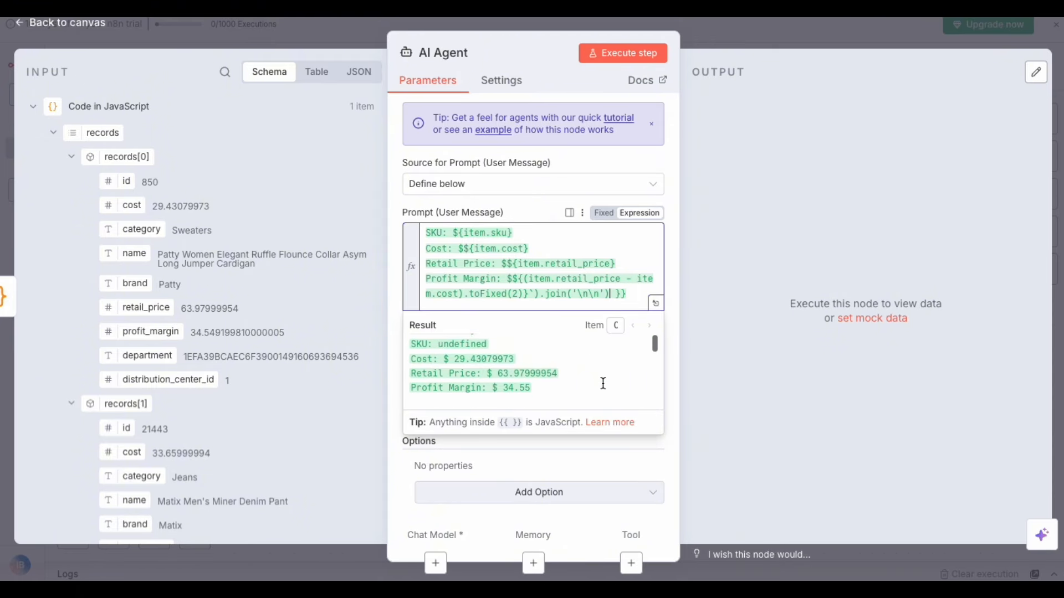
{"action": "scroll", "coordinate": [603, 383], "scroll_direction": "down", "scroll_amount": 2}
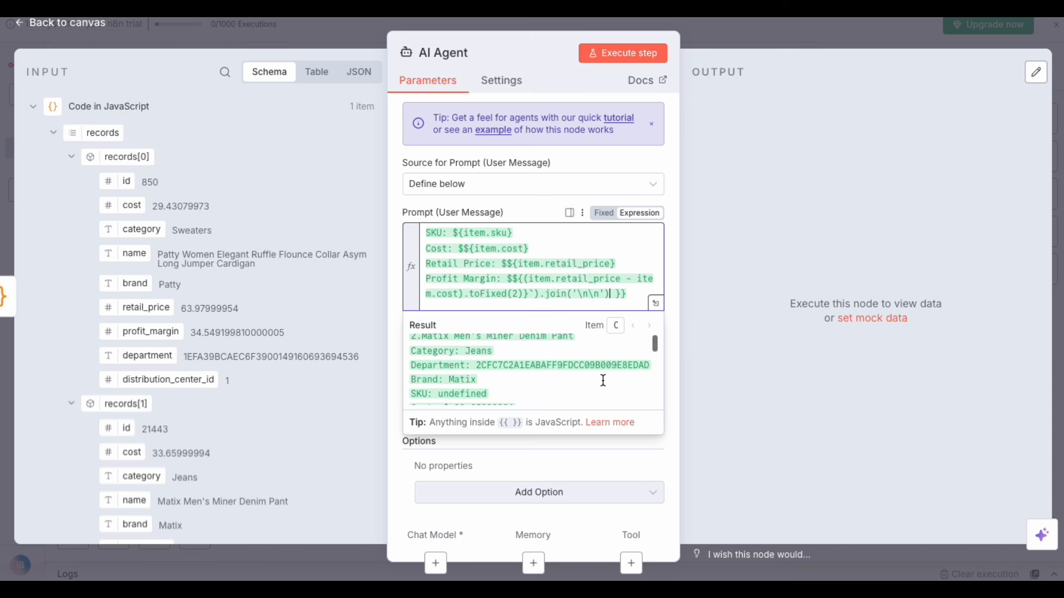
{"action": "scroll", "coordinate": [603, 380], "scroll_direction": "down", "scroll_amount": 2}
{"action": "scroll", "coordinate": [585, 270], "scroll_direction": "up", "scroll_amount": 6}
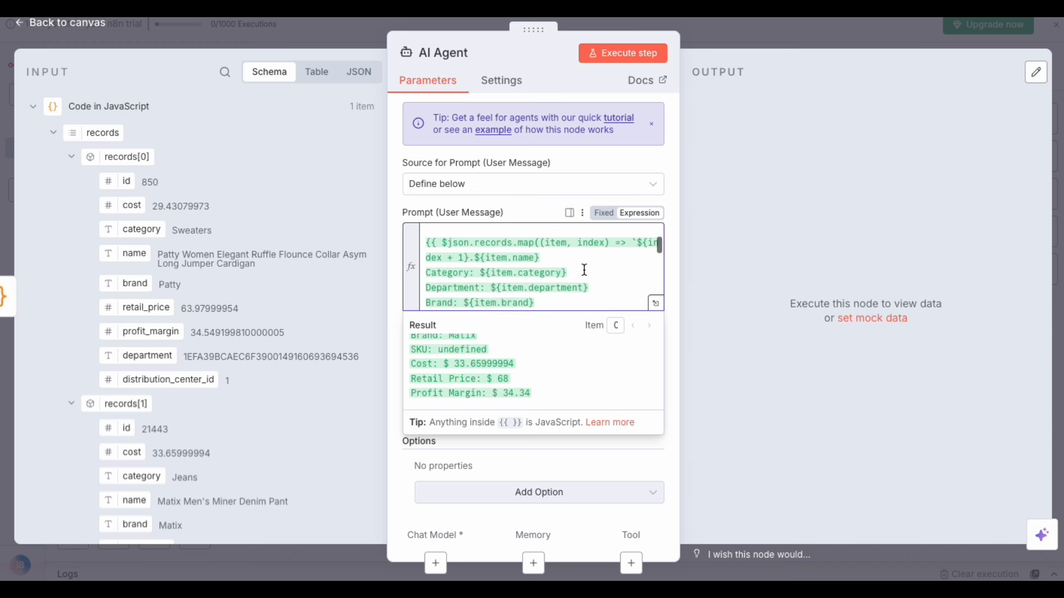
{"action": "scroll", "coordinate": [584, 270], "scroll_direction": "down", "scroll_amount": 2}
{"action": "scroll", "coordinate": [584, 270], "scroll_direction": "up", "scroll_amount": 1}
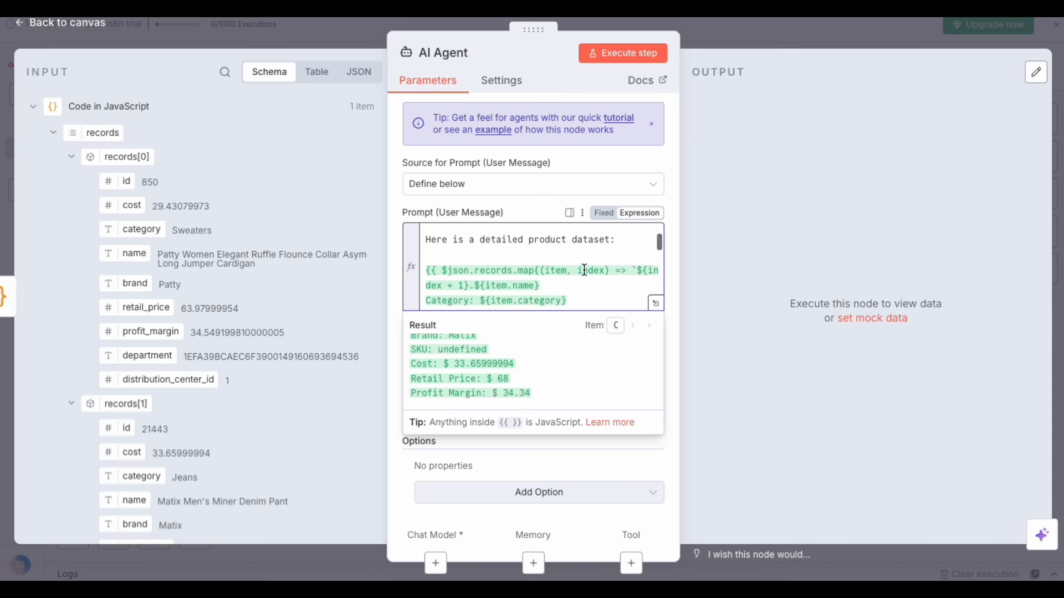
{"action": "scroll", "coordinate": [586, 272], "scroll_direction": "down", "scroll_amount": 2}
{"action": "scroll", "coordinate": [586, 272], "scroll_direction": "down", "scroll_amount": 2}
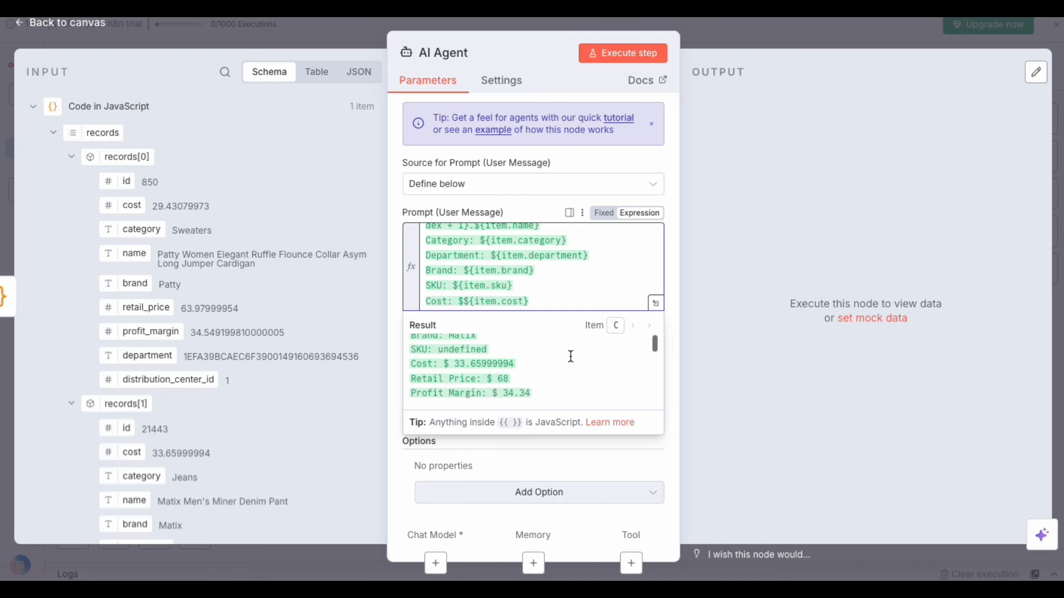
{"action": "scroll", "coordinate": [571, 356], "scroll_direction": "down", "scroll_amount": 2}
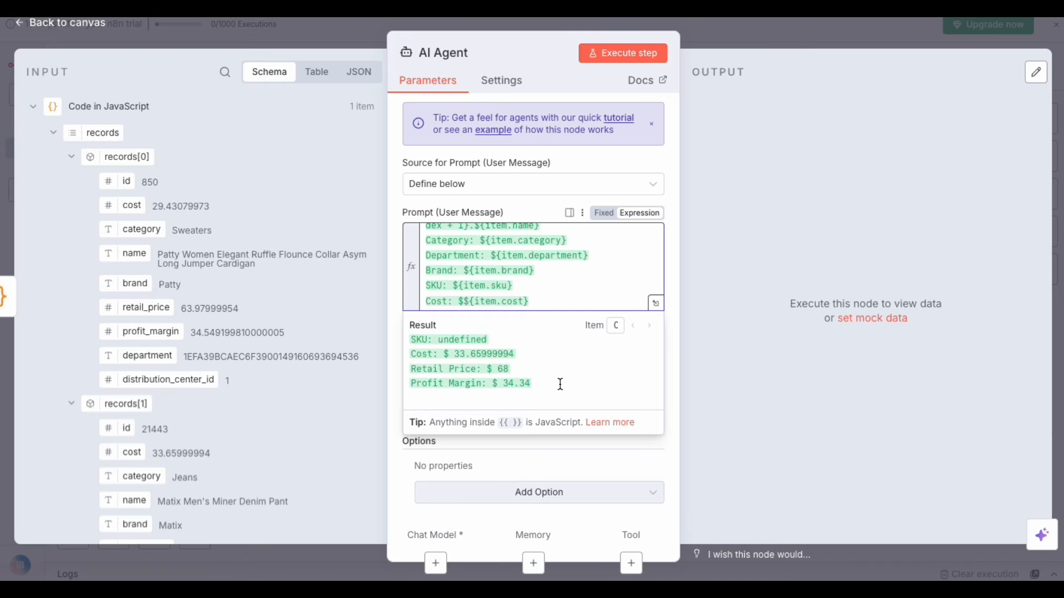
{"action": "scroll", "coordinate": [591, 284], "scroll_direction": "down", "scroll_amount": 6}
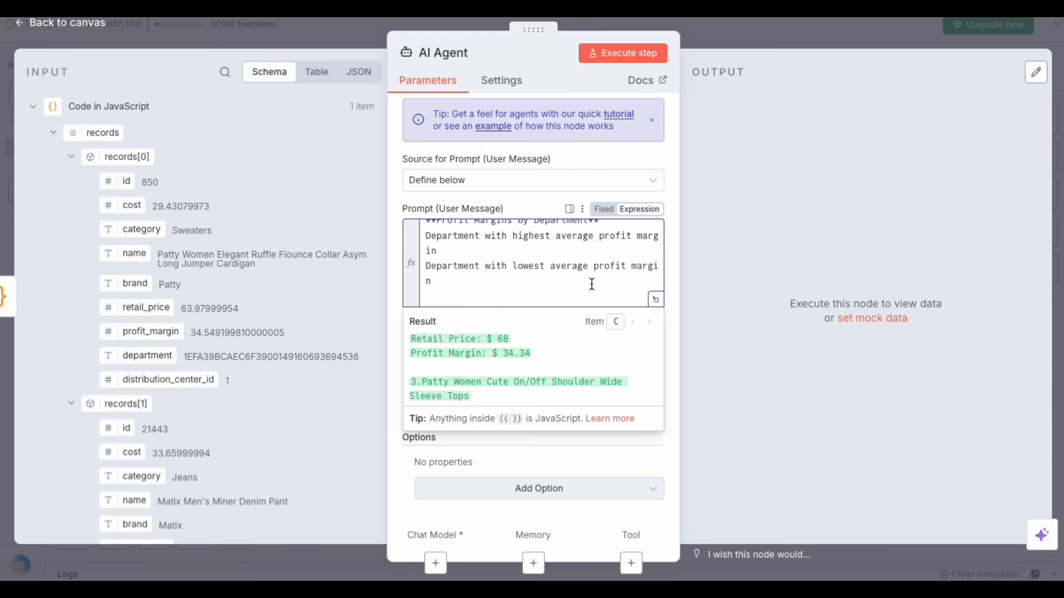
{"action": "left_click", "coordinate": [771, 27]}
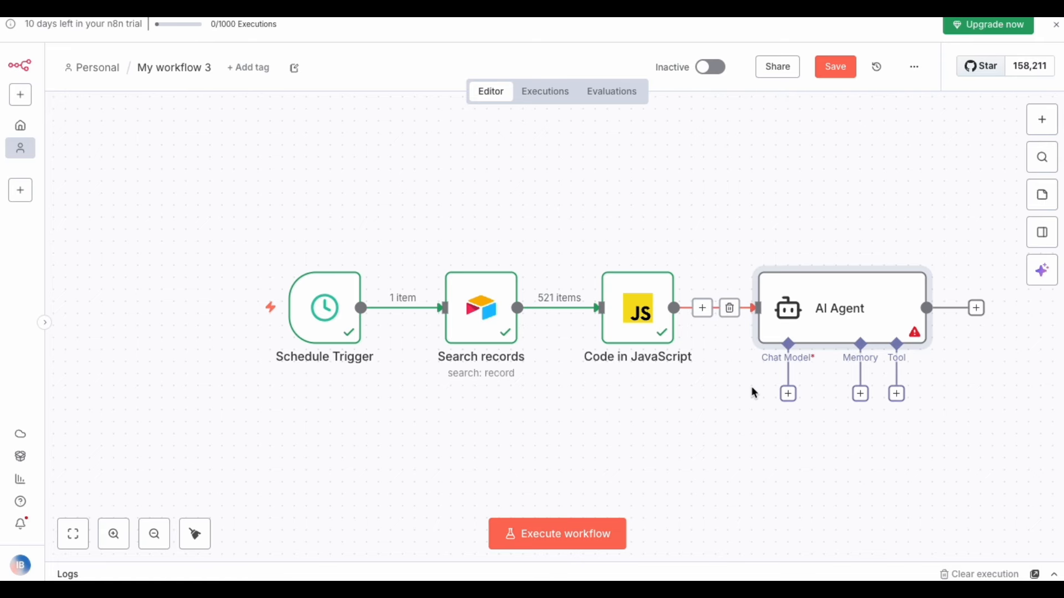
Step: Attach an OpenAI Chat Model to the AI Agent using the OpenAi account 2 credential
{"action": "scroll", "coordinate": [752, 387], "scroll_direction": "right", "scroll_amount": 2}
{"action": "scroll", "coordinate": [754, 393], "scroll_direction": "right", "scroll_amount": 3}
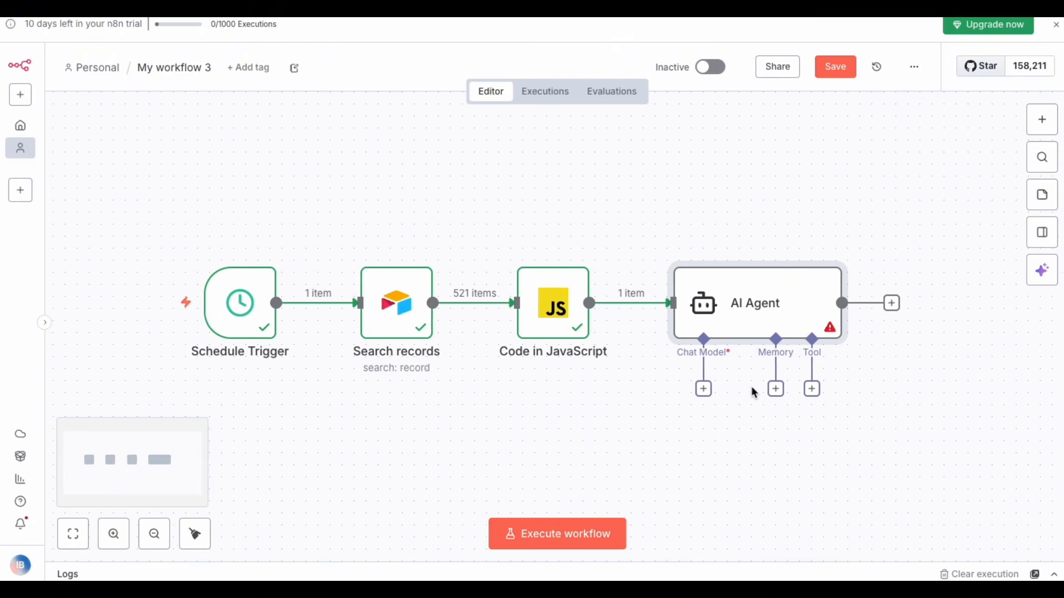
{"action": "scroll", "coordinate": [753, 424], "scroll_direction": "right", "scroll_amount": 2}
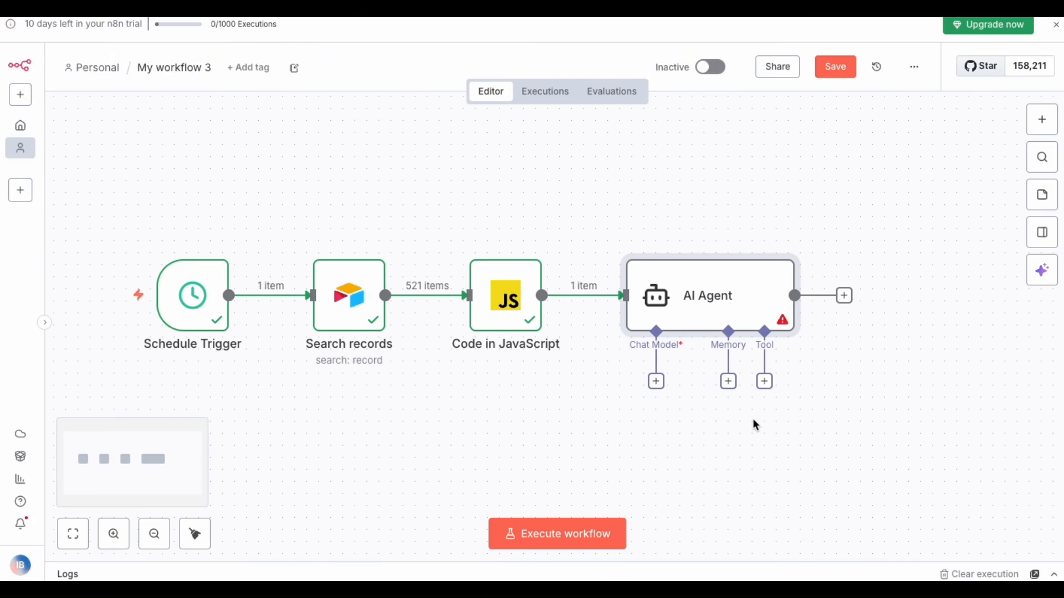
{"action": "left_click", "coordinate": [657, 383]}
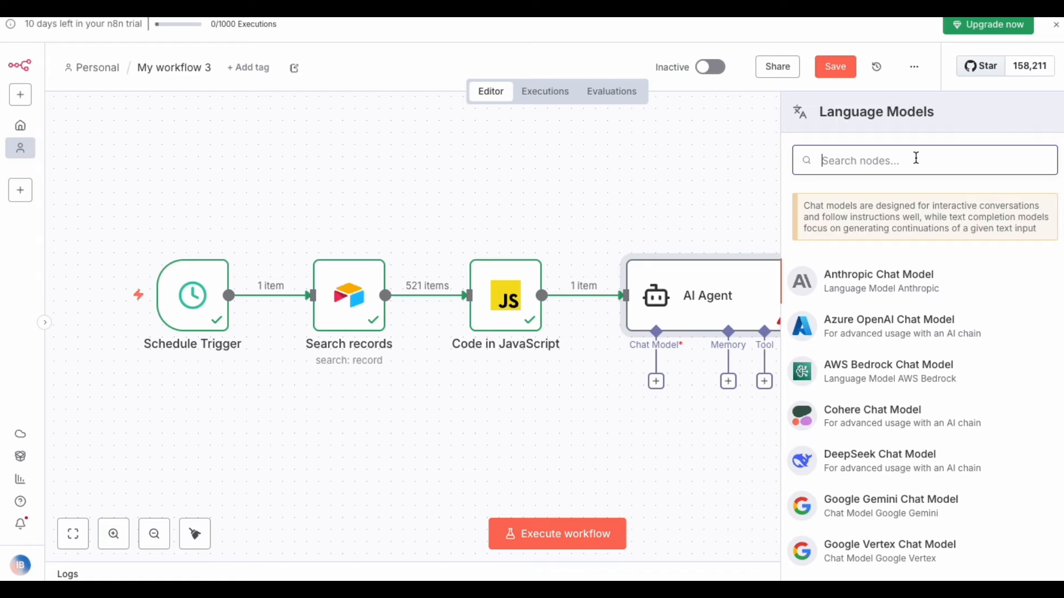
{"action": "type", "text": "open"}
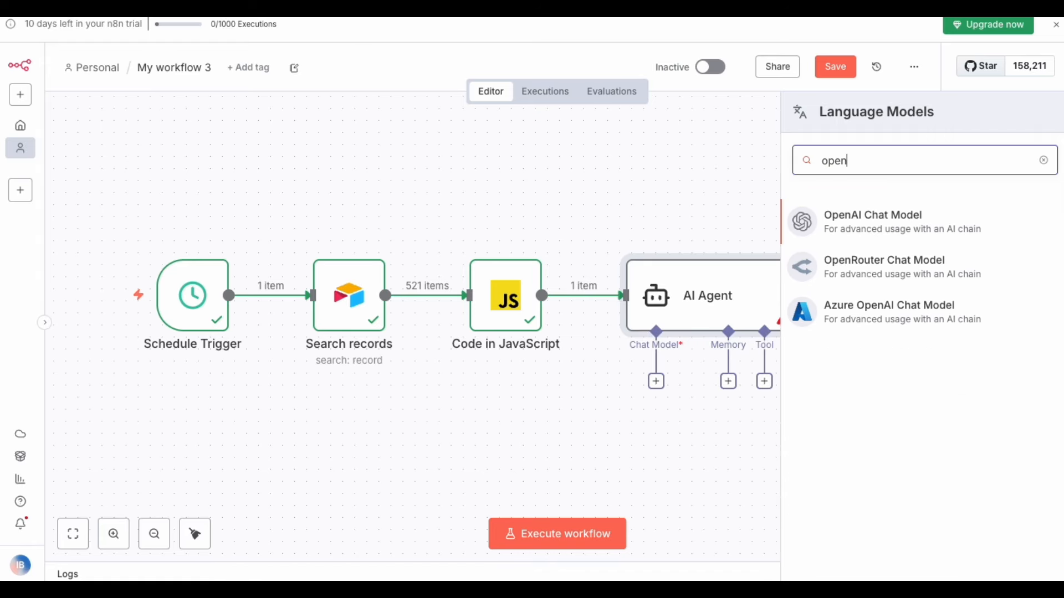
{"action": "left_click", "coordinate": [931, 222]}
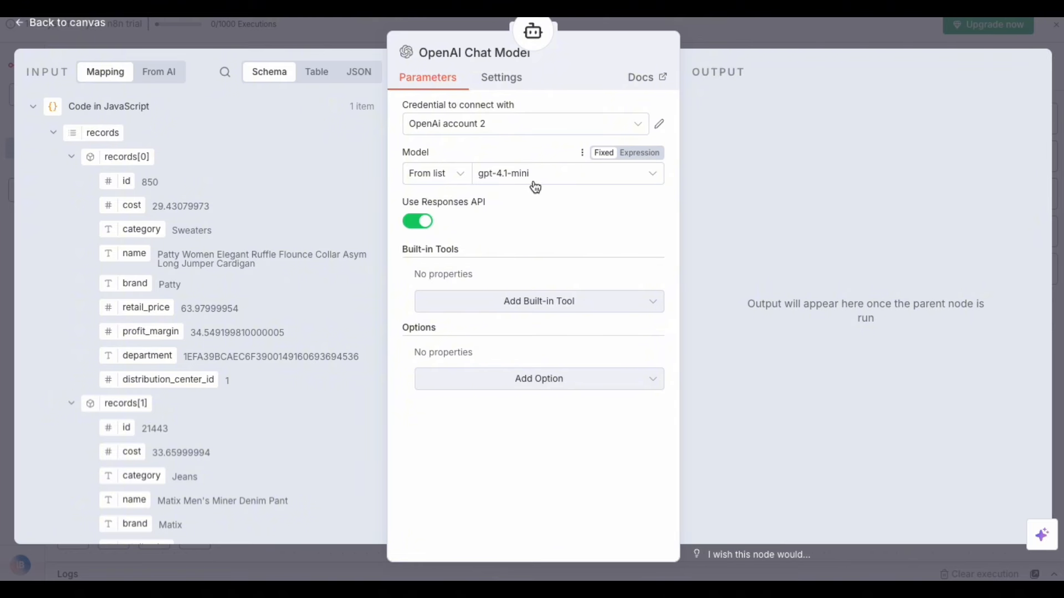
{"action": "left_click", "coordinate": [517, 128]}
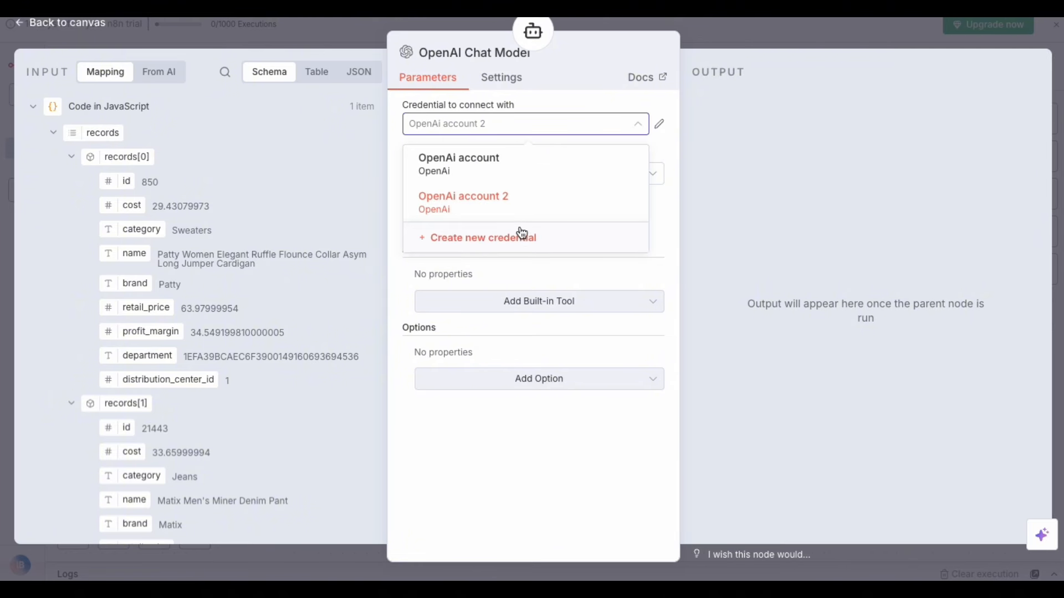
{"action": "left_click", "coordinate": [514, 208]}
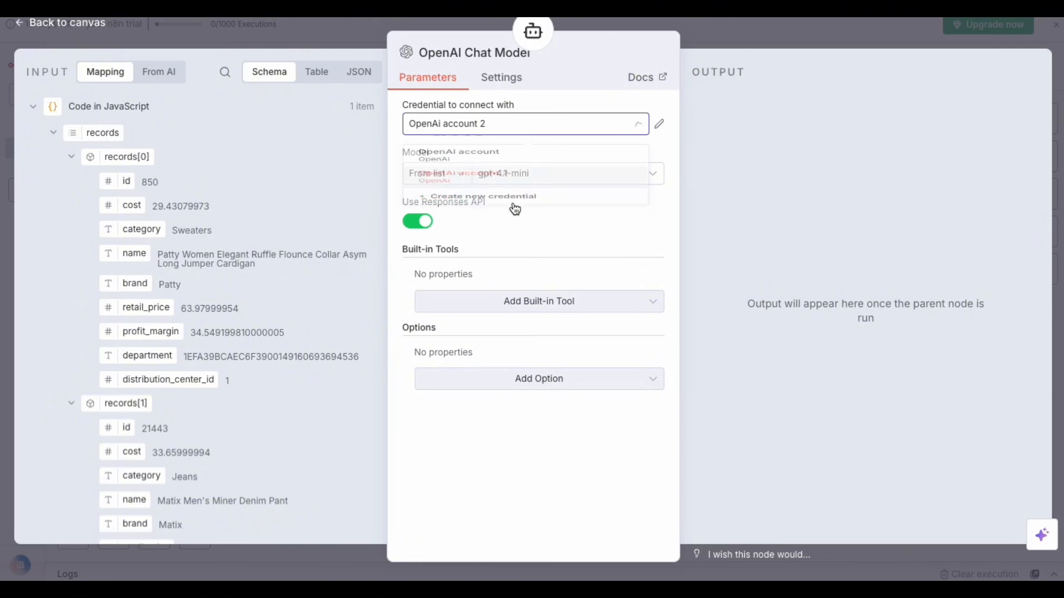
{"action": "left_click", "coordinate": [721, 34]}
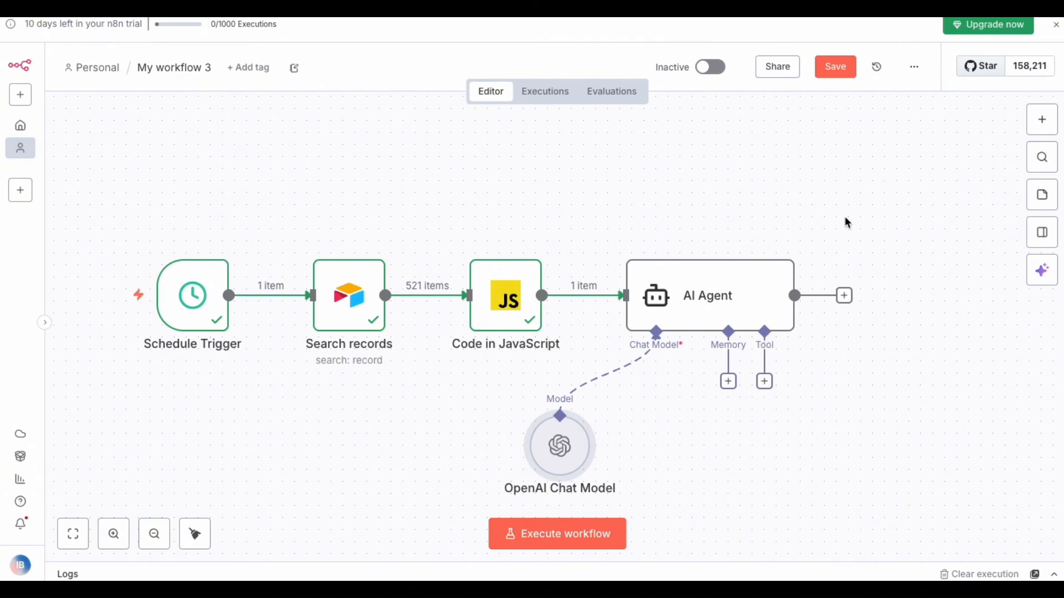
Step: Attach a Simple Memory node to the AI Agent with its default settings
{"action": "left_click", "coordinate": [728, 382]}
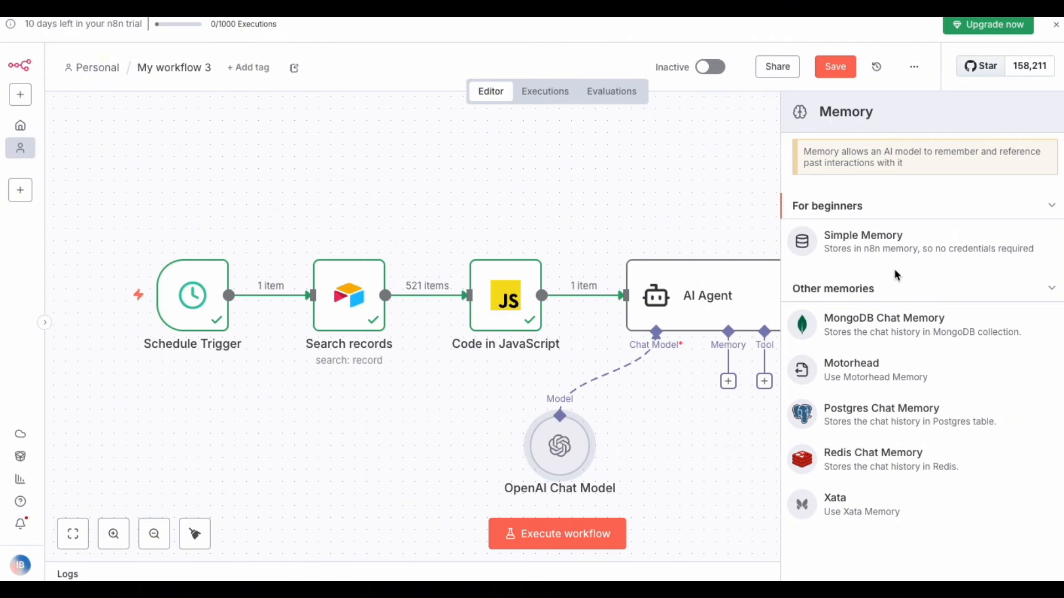
{"action": "left_click", "coordinate": [892, 255]}
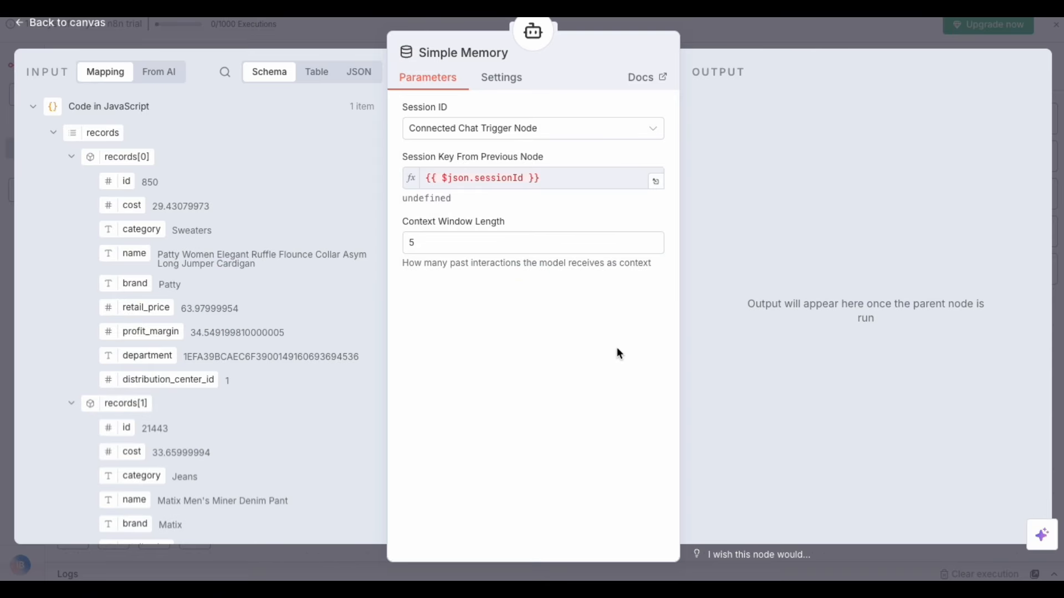
{"action": "key", "text": "Escape"}
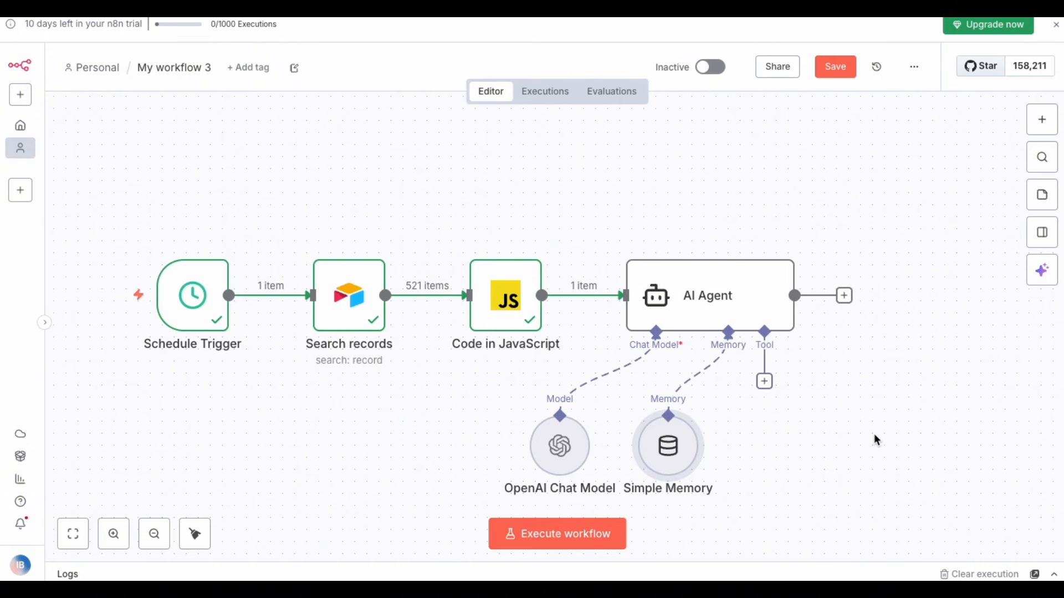
Step: Execute the AI Agent node on the canvas
{"action": "scroll", "coordinate": [877, 440], "scroll_direction": "right", "scroll_amount": 1}
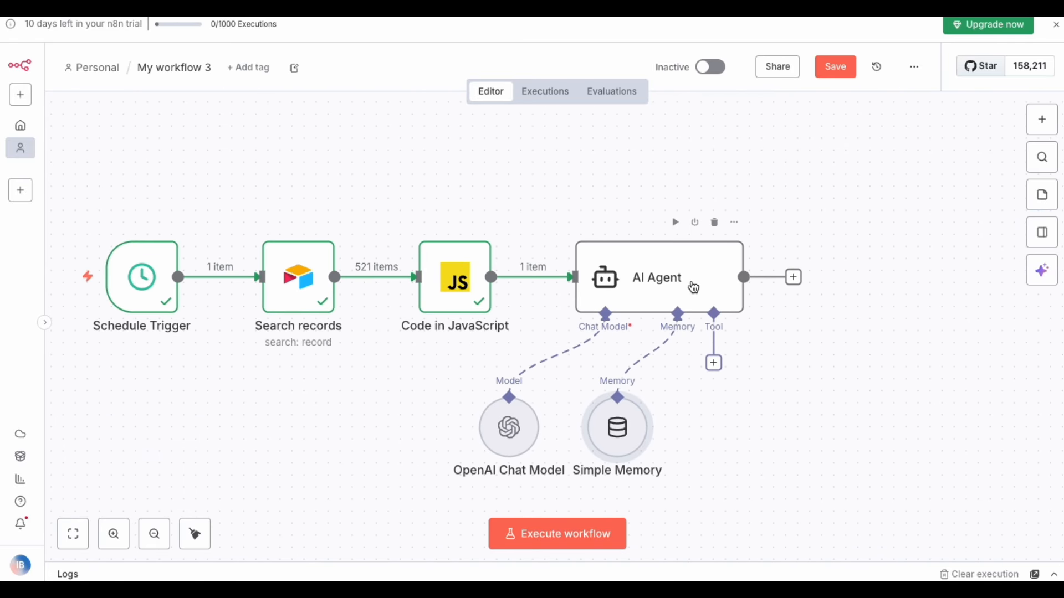
{"action": "right_click", "coordinate": [694, 287]}
{"action": "left_click", "coordinate": [720, 328]}
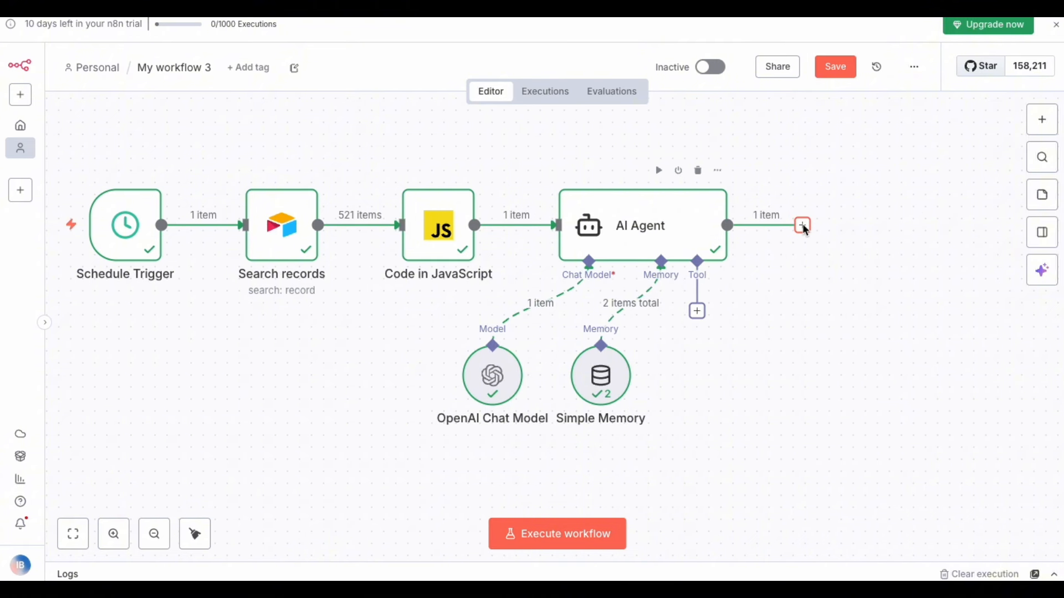
Step: Add an OpenAI node with the Message a model action after the AI Agent
{"action": "left_click", "coordinate": [803, 225]}
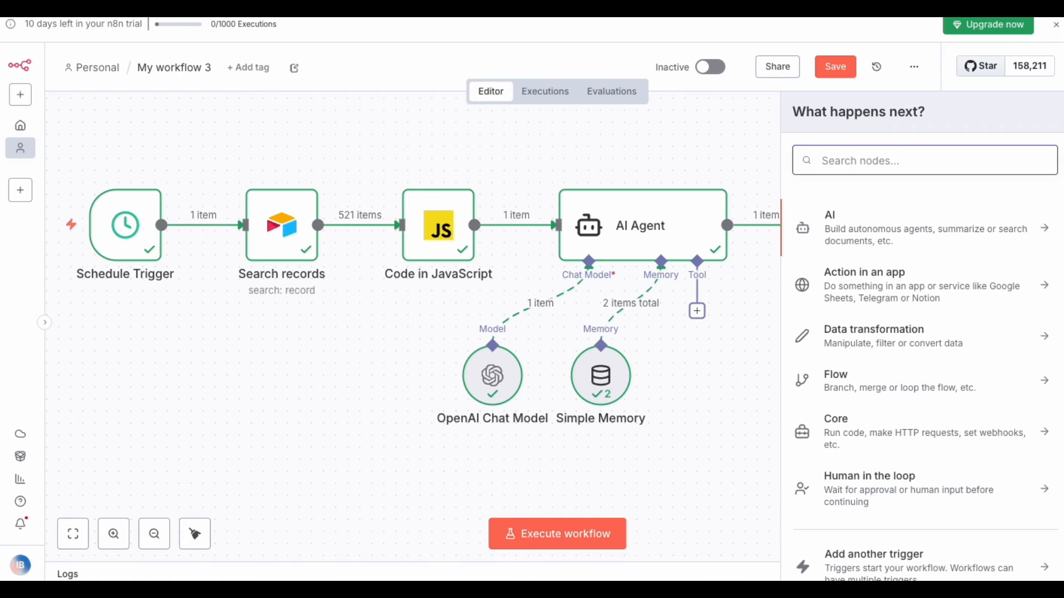
{"action": "type", "text": "openai"}
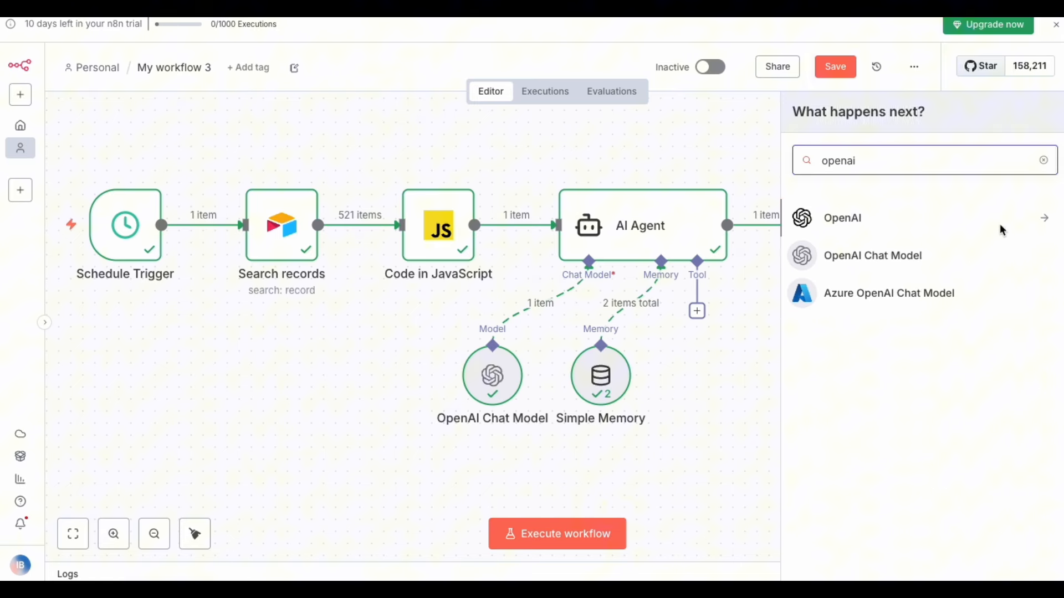
{"action": "left_click", "coordinate": [1045, 221]}
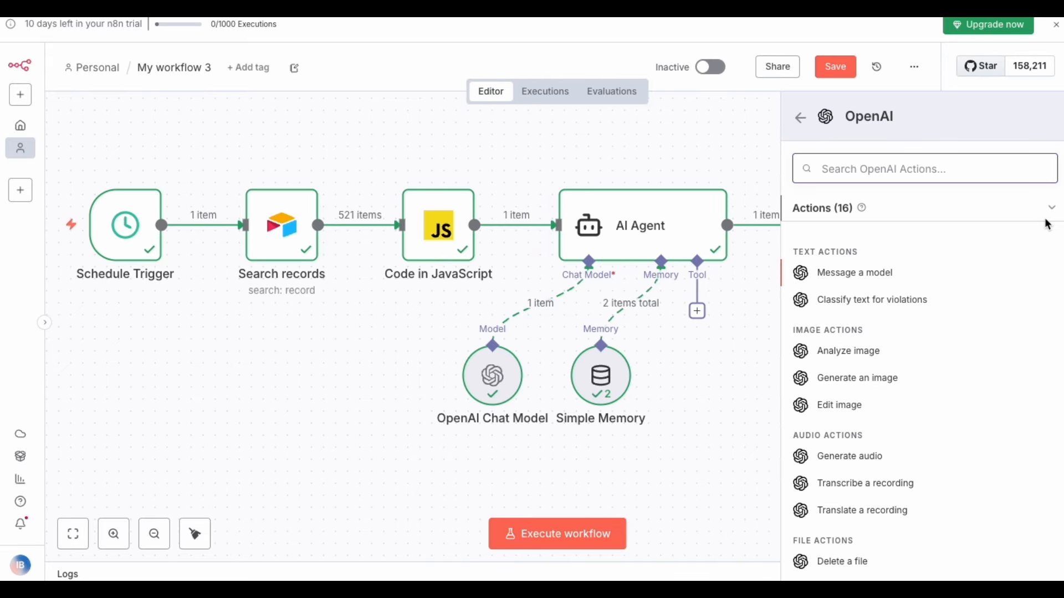
{"action": "left_click", "coordinate": [881, 275]}
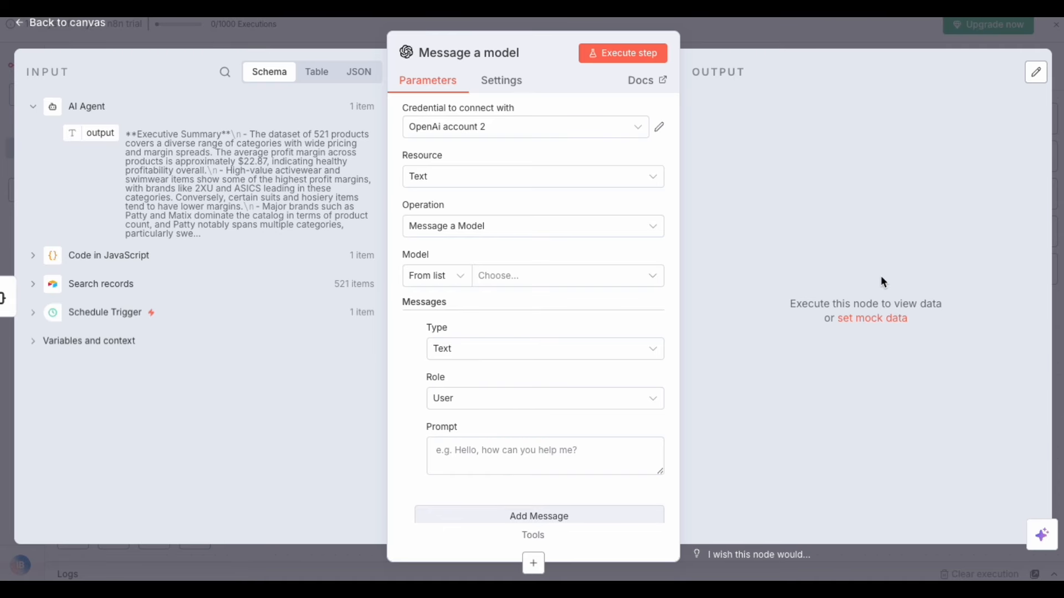
Step: Choose GPT-4.1-MINI as the model of the Message a model node
{"action": "left_click", "coordinate": [618, 275]}
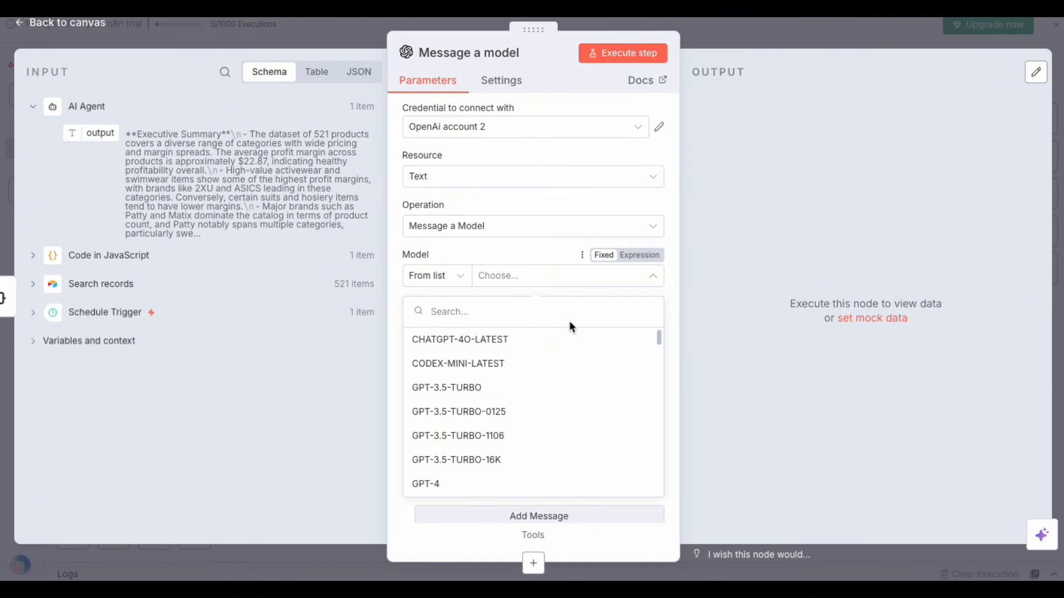
{"action": "scroll", "coordinate": [553, 380], "scroll_direction": "down", "scroll_amount": 5}
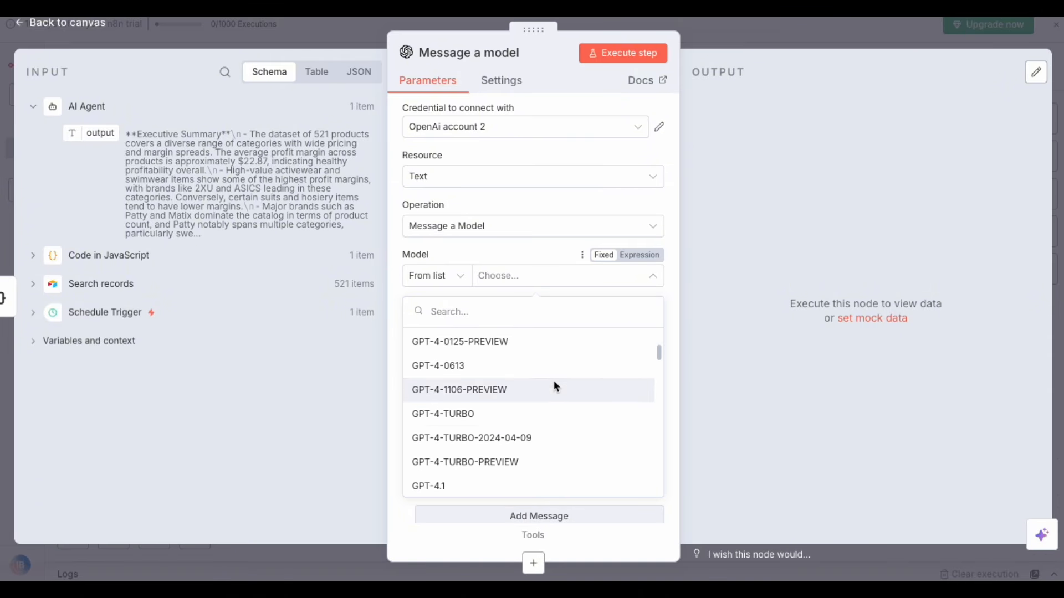
{"action": "scroll", "coordinate": [553, 380], "scroll_direction": "down", "scroll_amount": 3}
{"action": "left_click", "coordinate": [475, 443]}
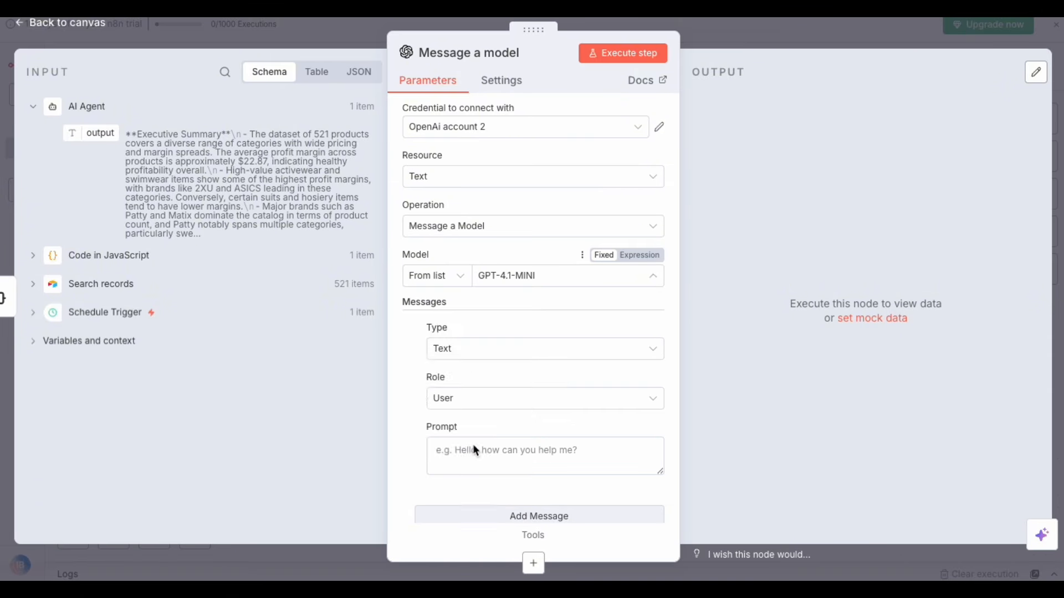
Step: Enter a user prompt with a "Hey Everyone" weekly report greeting, a Data Analyst team signature, and {{ $json.output }} as the content to format
{"action": "scroll", "coordinate": [542, 360], "scroll_direction": "down", "scroll_amount": 3}
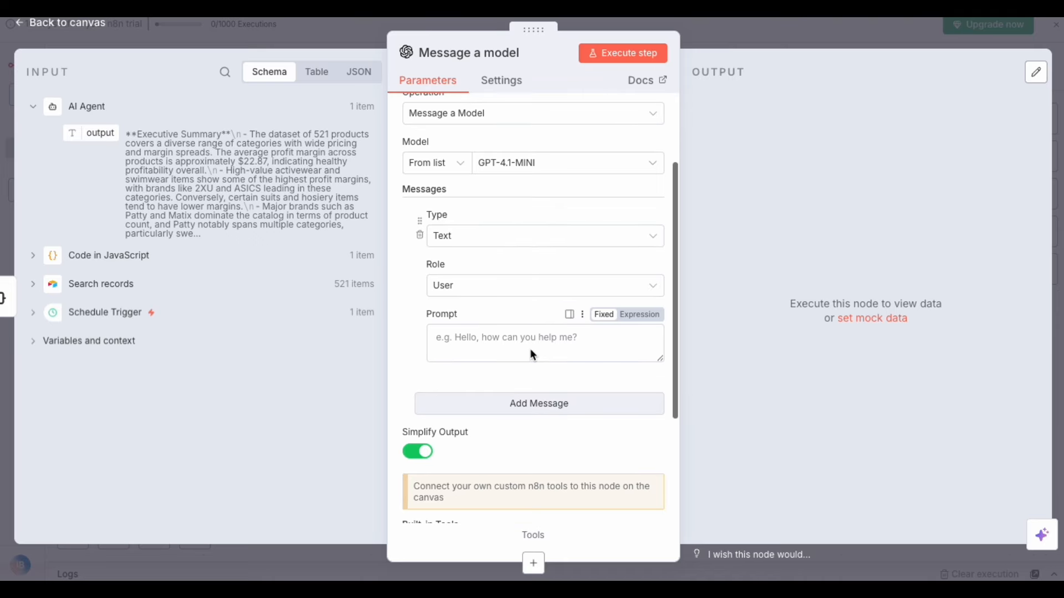
{"action": "left_click", "coordinate": [528, 344]}
{"action": "key", "text": "ctrl+v"}
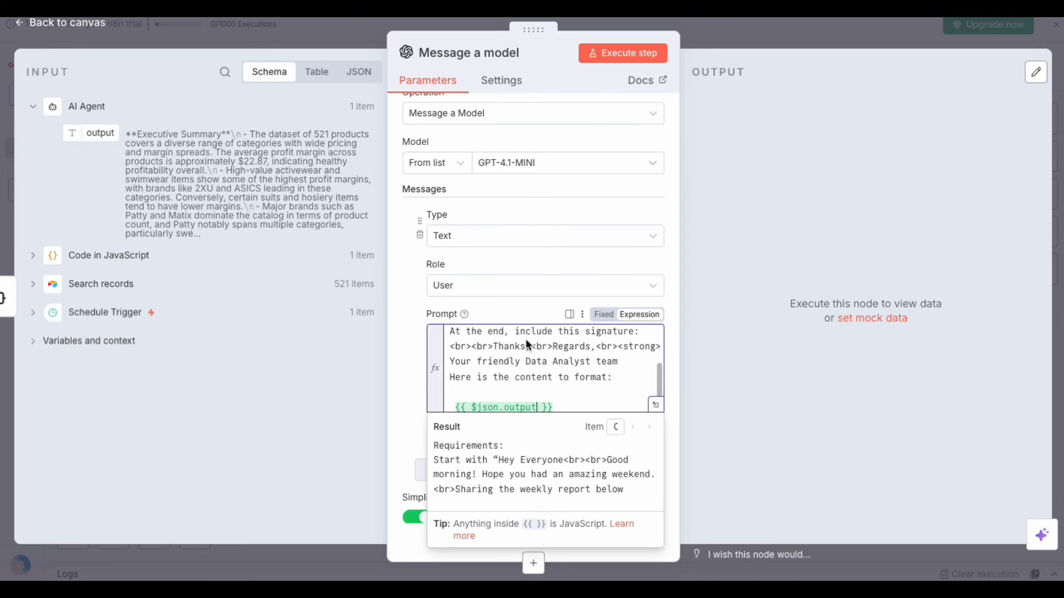
{"action": "left_click", "coordinate": [541, 383]}
{"action": "scroll", "coordinate": [541, 380], "scroll_direction": "up", "scroll_amount": 5}
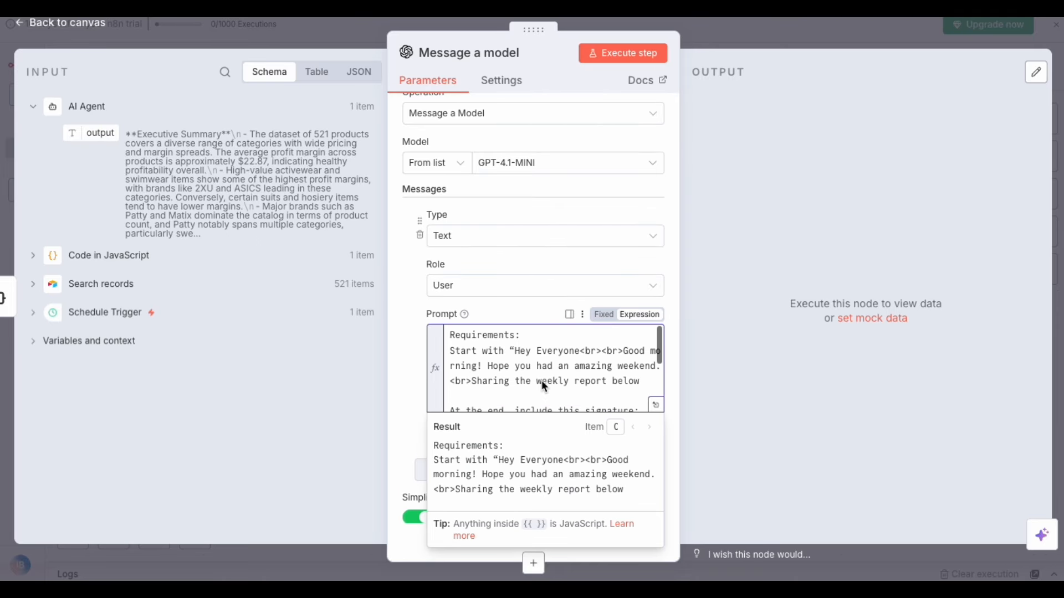